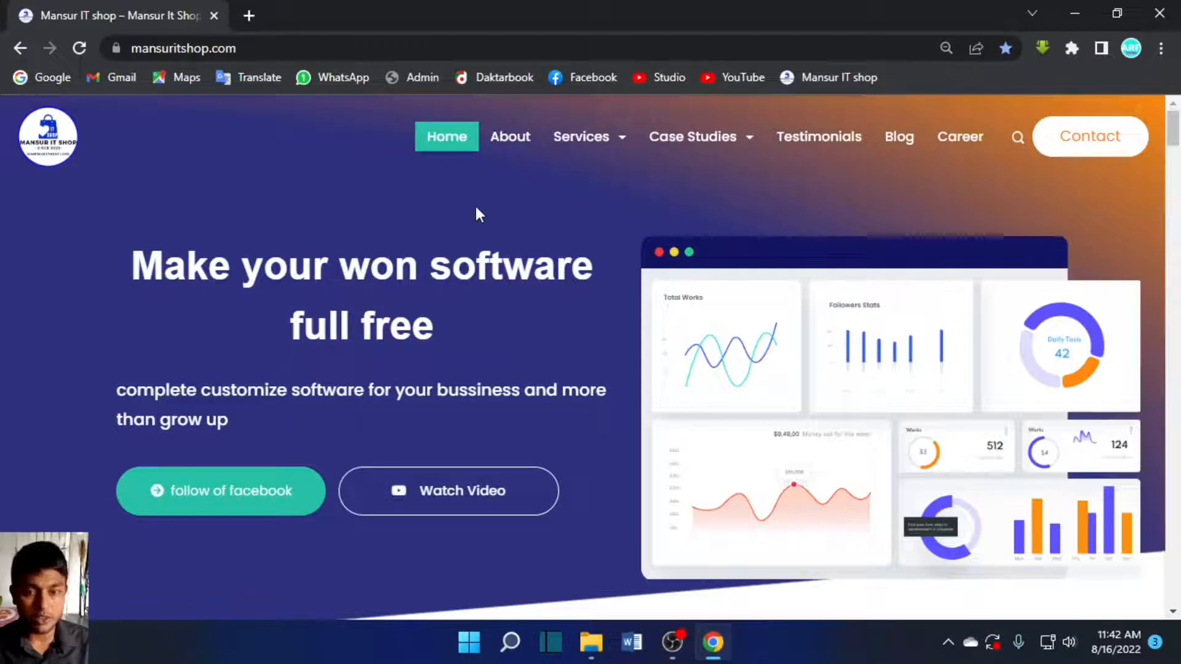
- Examine the sections of the mansuritshop.com home page from the hero banner down to the footer
{"action": "scroll", "coordinate": [473, 222], "scroll_direction": "down", "scroll_amount": 8}
{"action": "scroll", "coordinate": [474, 228], "scroll_direction": "down", "scroll_amount": 15}
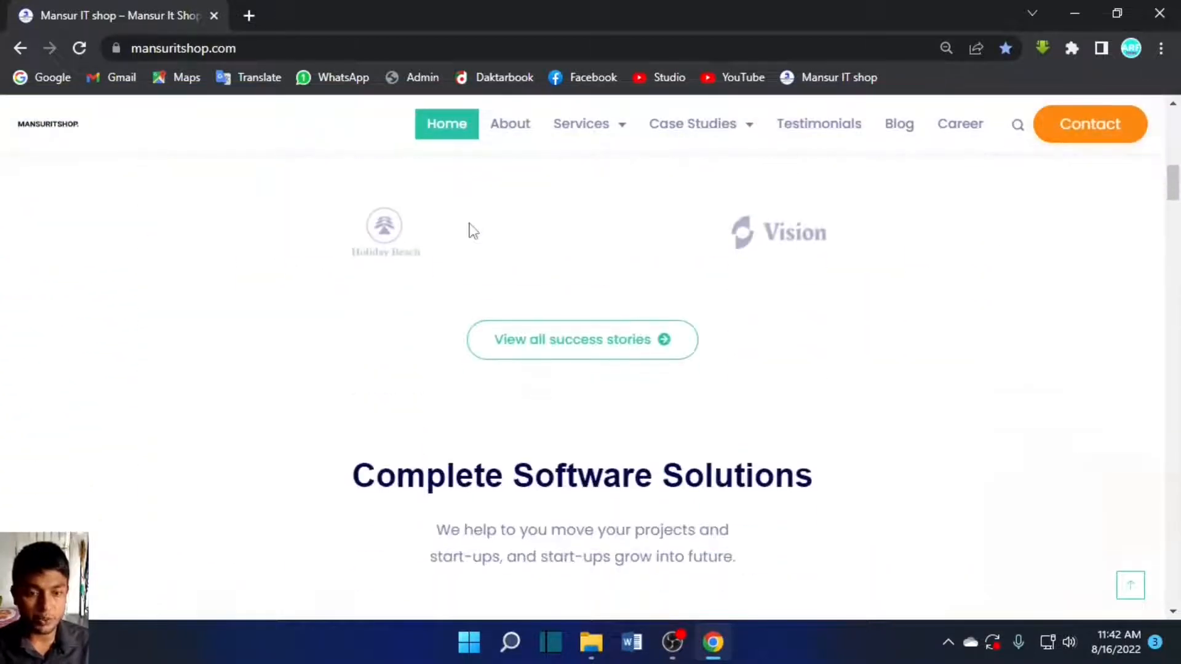
{"action": "scroll", "coordinate": [472, 236], "scroll_direction": "down", "scroll_amount": 12}
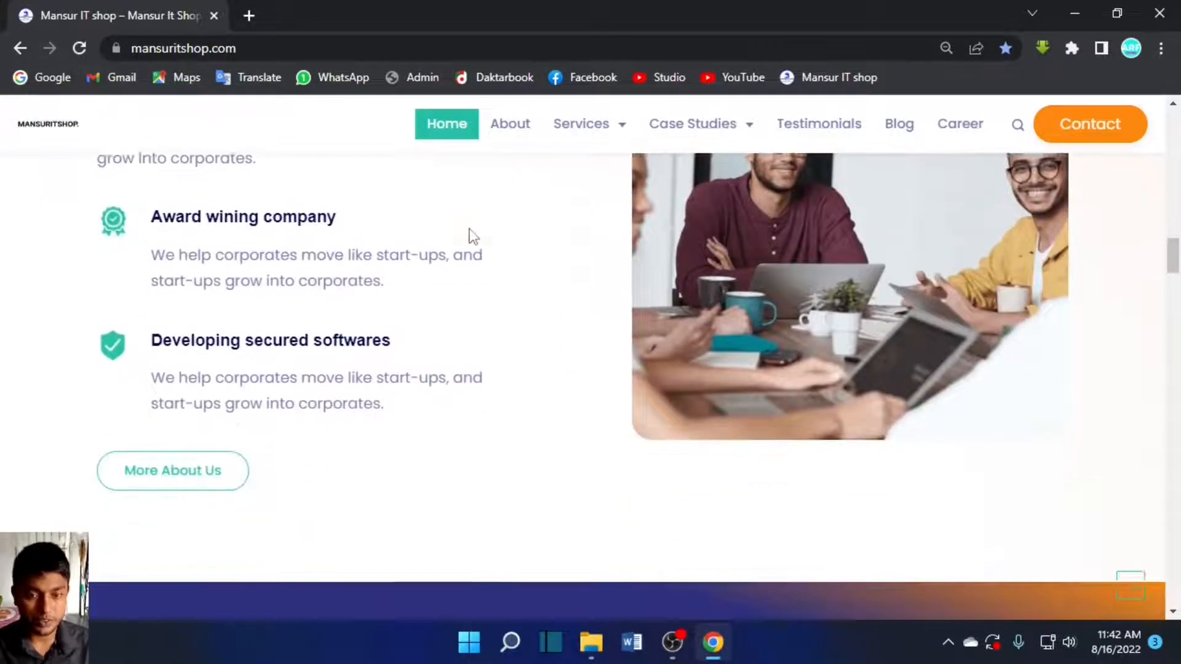
{"action": "scroll", "coordinate": [471, 234], "scroll_direction": "down", "scroll_amount": 15}
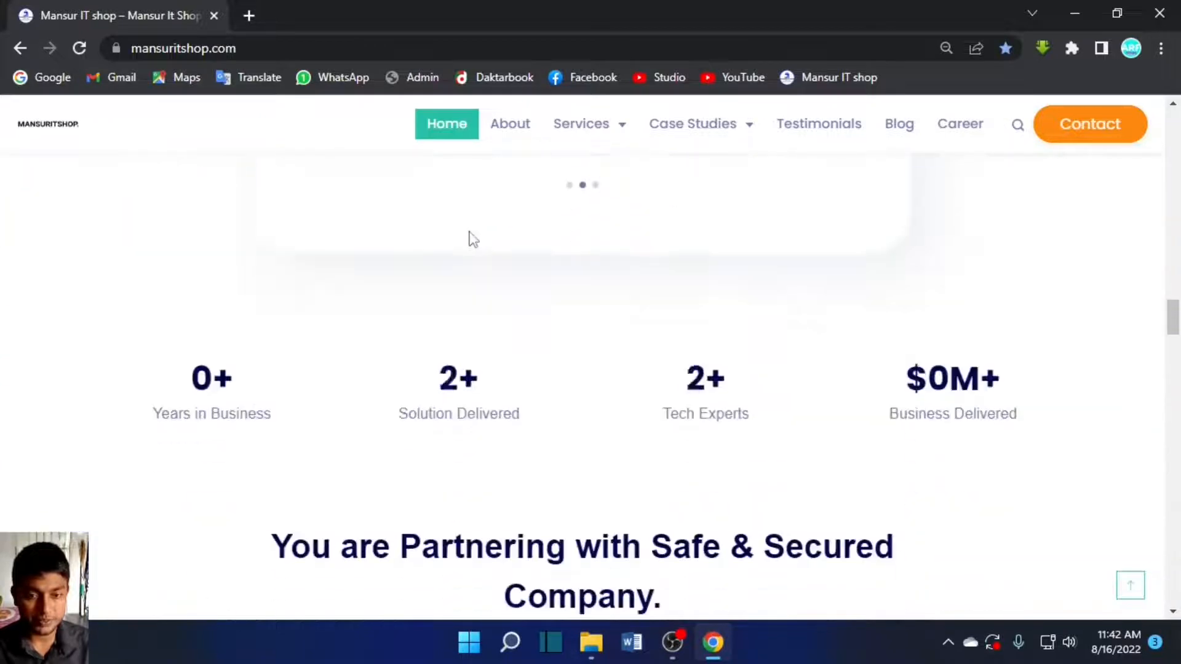
{"action": "scroll", "coordinate": [471, 239], "scroll_direction": "down", "scroll_amount": 12}
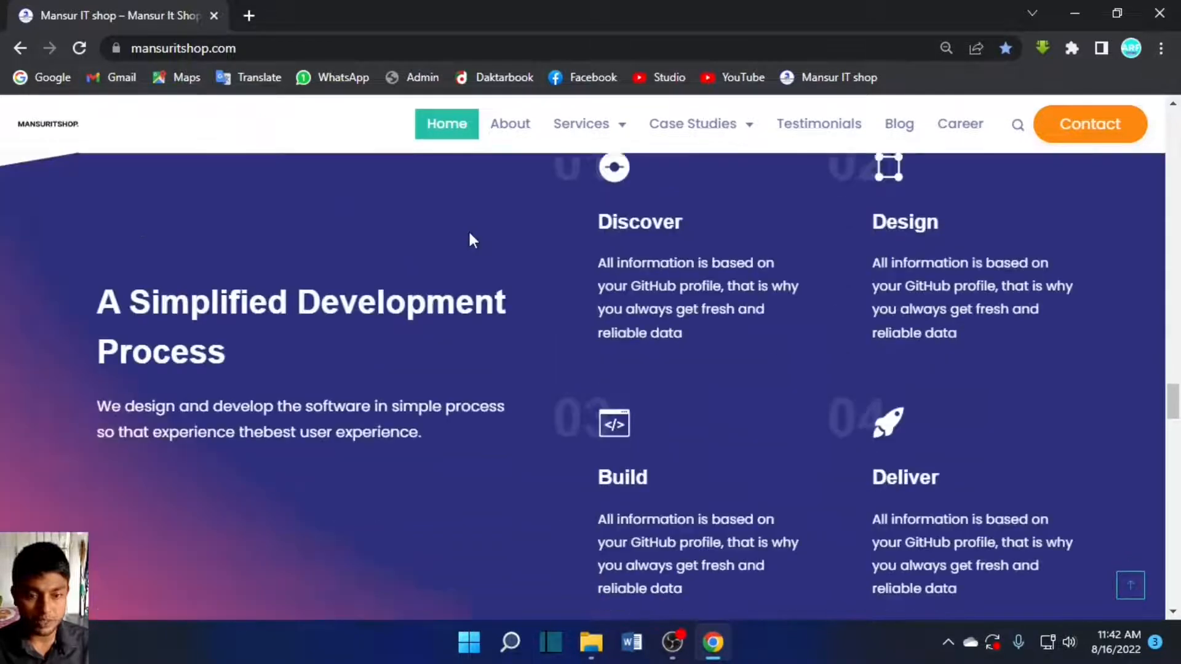
{"action": "scroll", "coordinate": [471, 239], "scroll_direction": "up", "scroll_amount": 8}
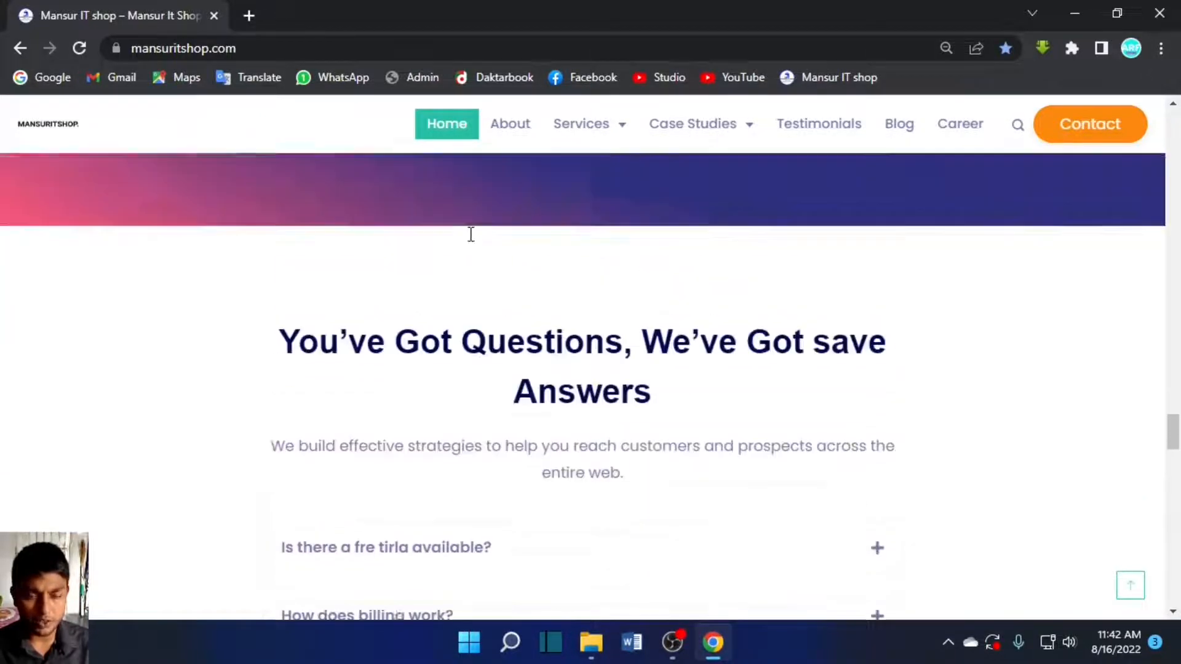
{"action": "scroll", "coordinate": [716, 387], "scroll_direction": "down", "scroll_amount": 15}
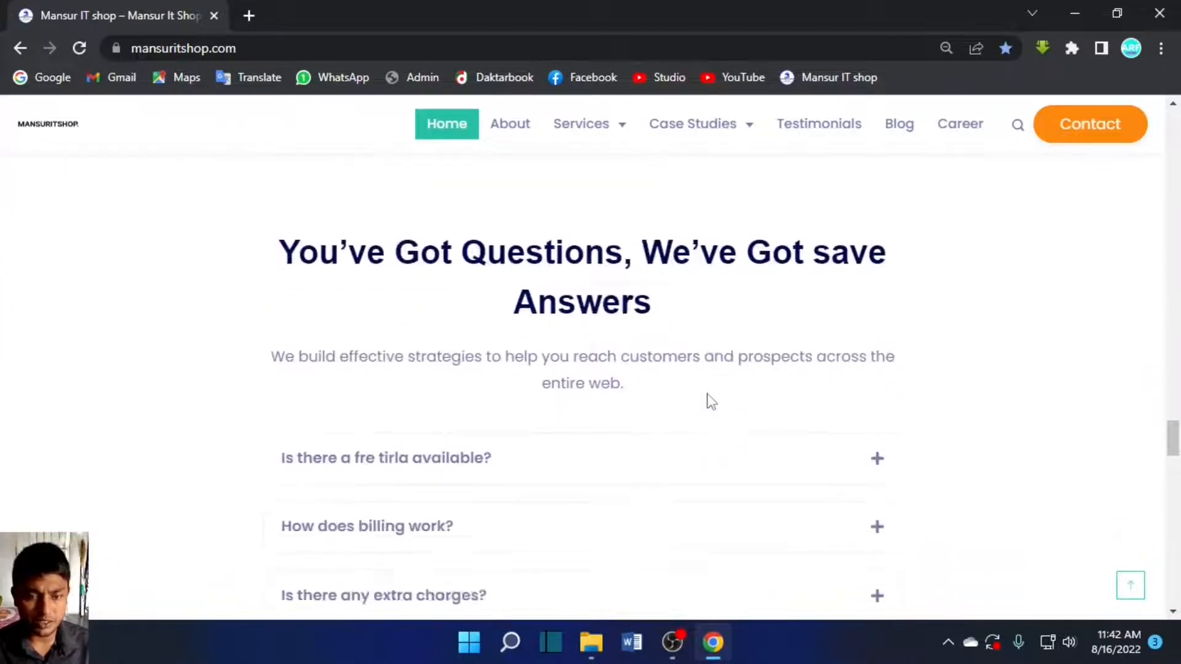
{"action": "scroll", "coordinate": [712, 404], "scroll_direction": "down", "scroll_amount": 3}
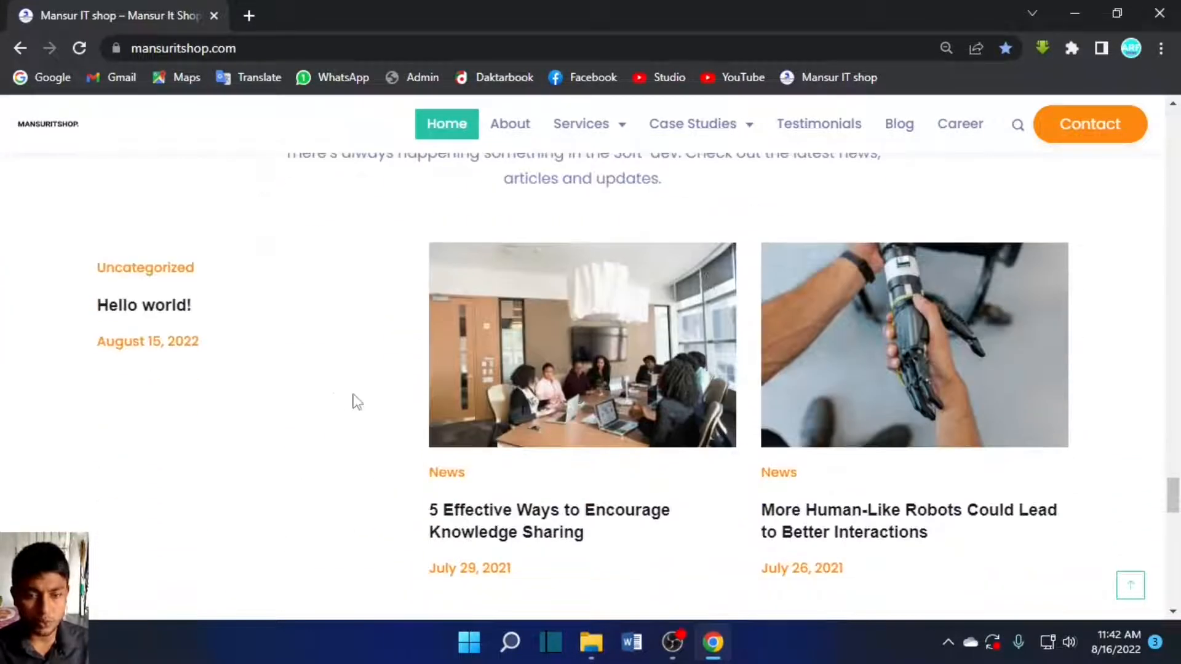
{"action": "scroll", "coordinate": [705, 386], "scroll_direction": "down", "scroll_amount": 6}
{"action": "scroll", "coordinate": [704, 387], "scroll_direction": "down", "scroll_amount": 4}
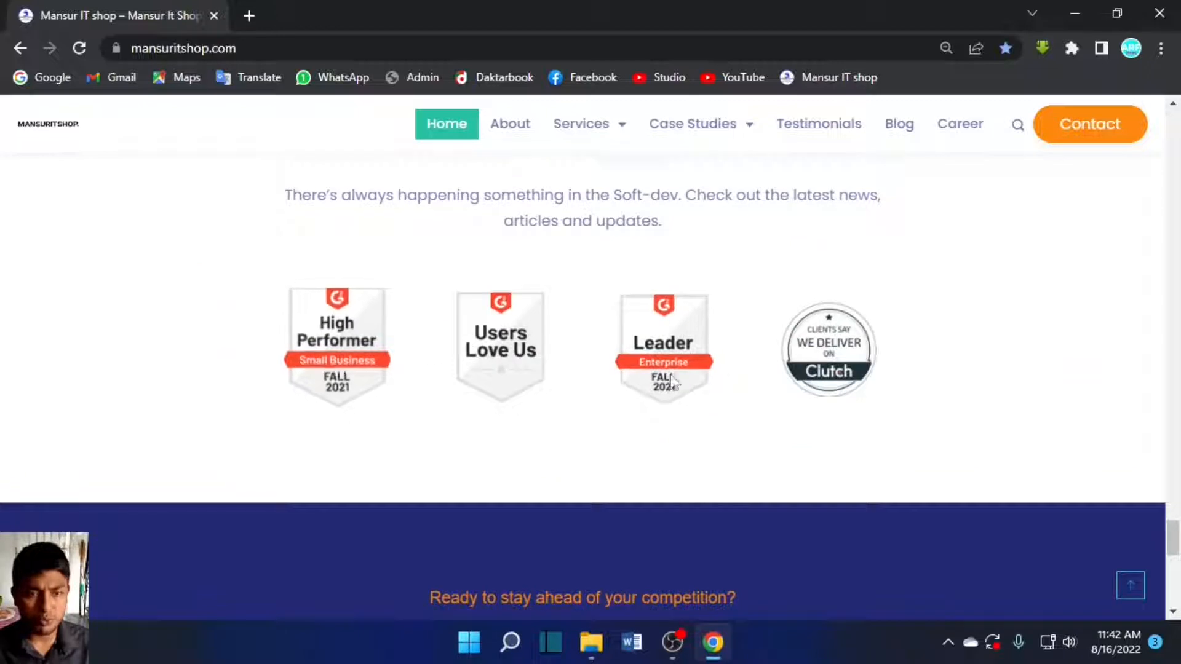
{"action": "scroll", "coordinate": [790, 375], "scroll_direction": "down", "scroll_amount": 10}
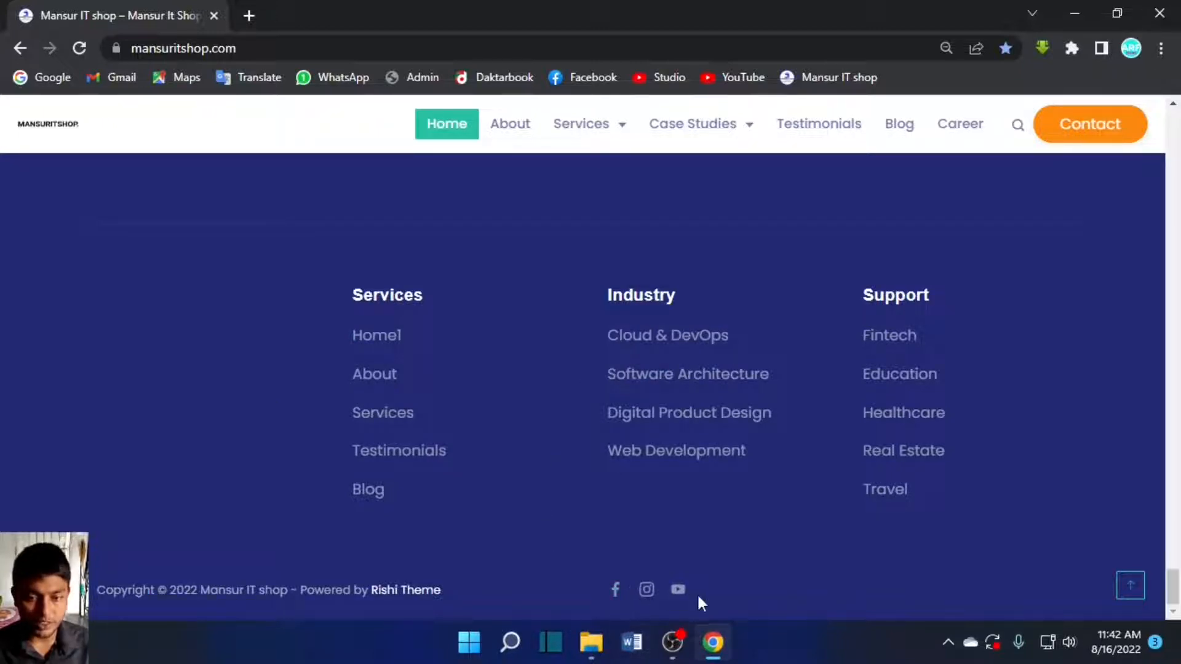
- Check the pages behind the Facebook, YouTube and Instagram links in the site footer
{"action": "left_click", "coordinate": [615, 590]}
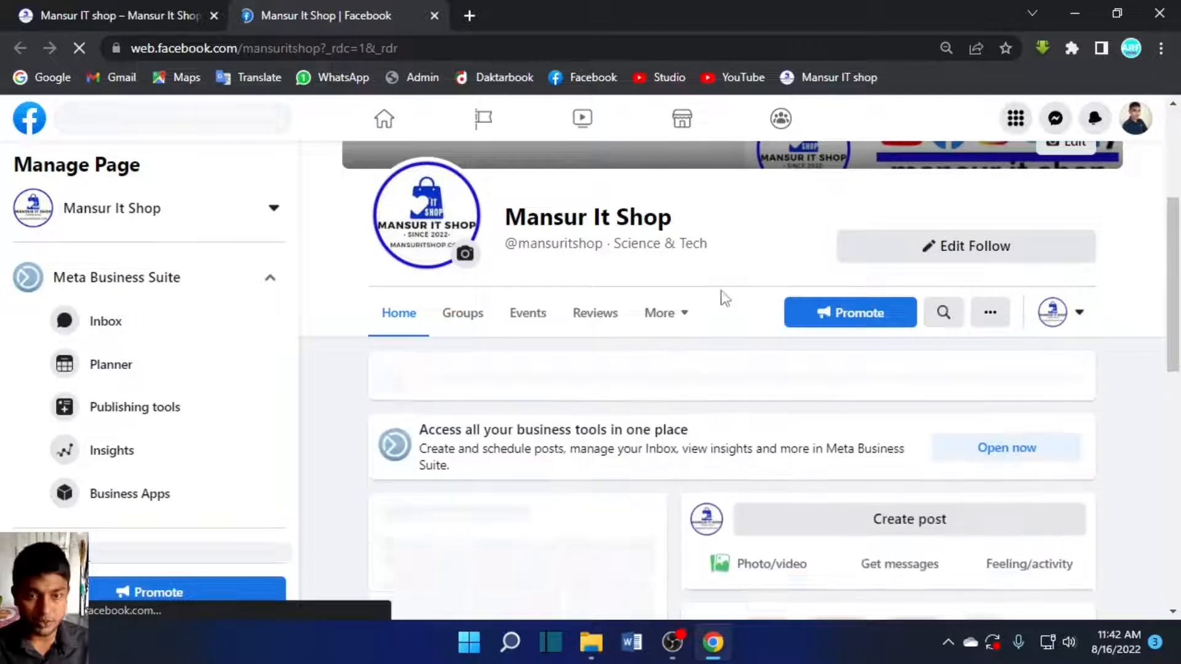
{"action": "left_click", "coordinate": [113, 2]}
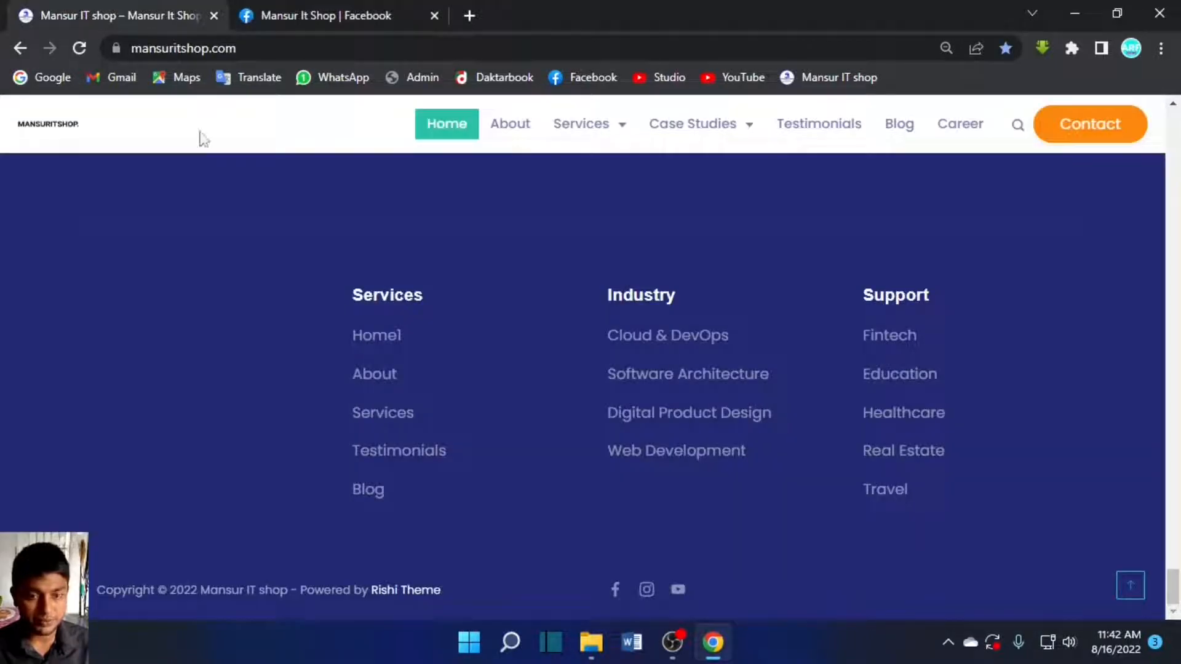
{"action": "left_click", "coordinate": [677, 591]}
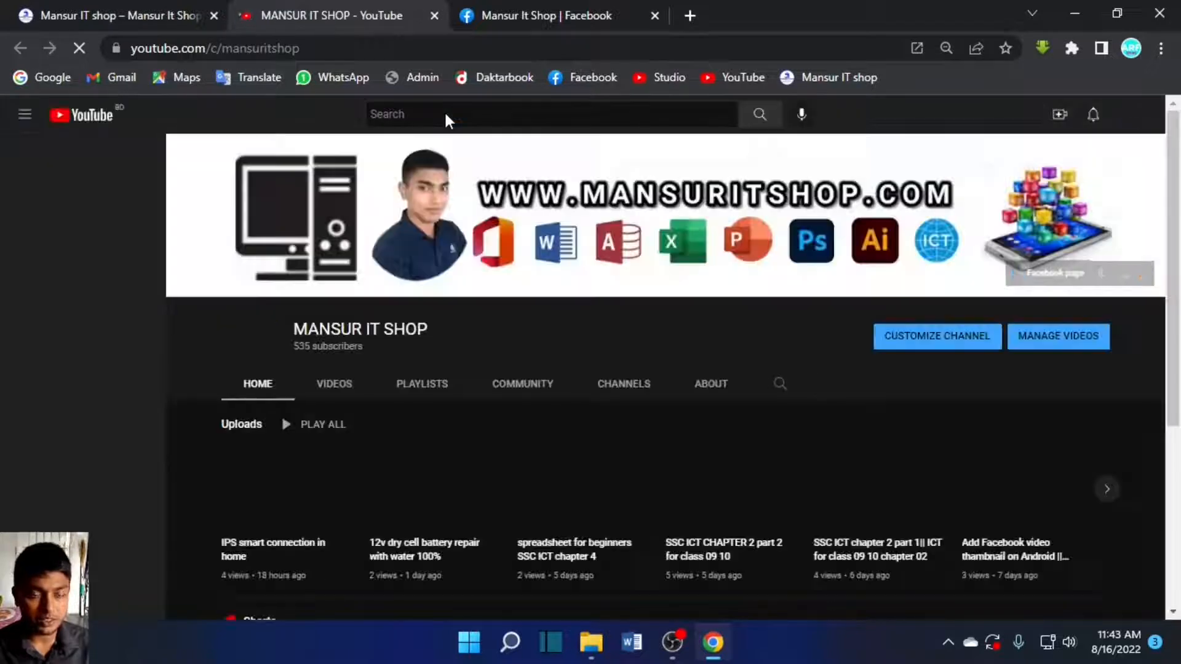
{"action": "left_click", "coordinate": [143, 11]}
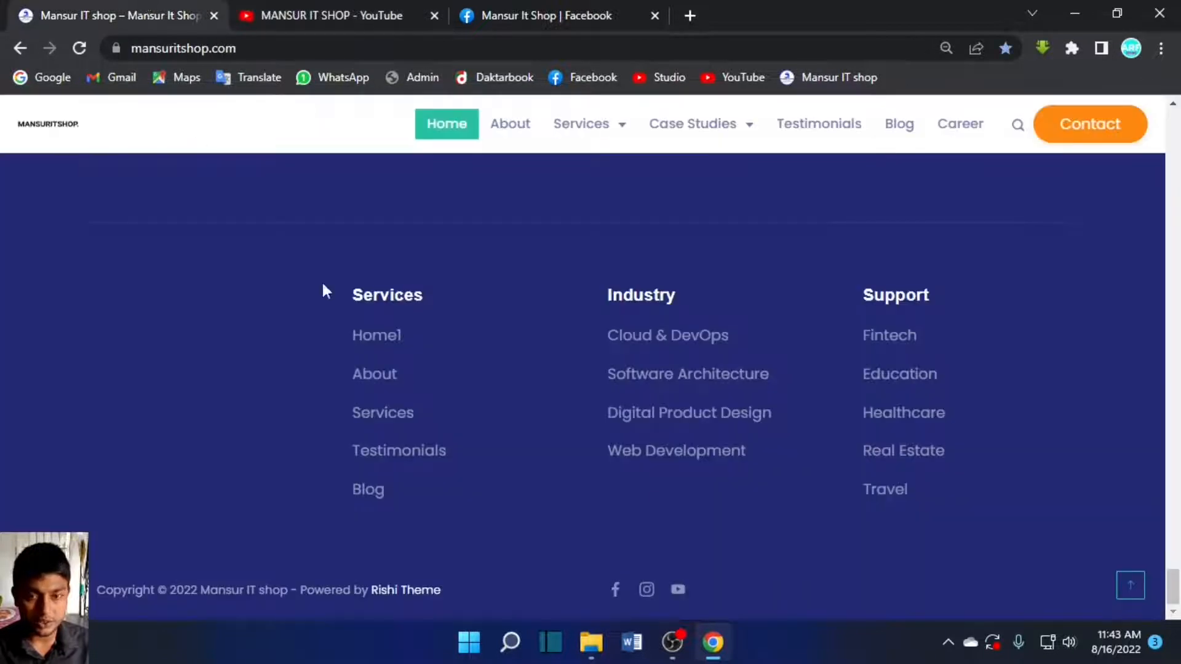
{"action": "left_click", "coordinate": [645, 590]}
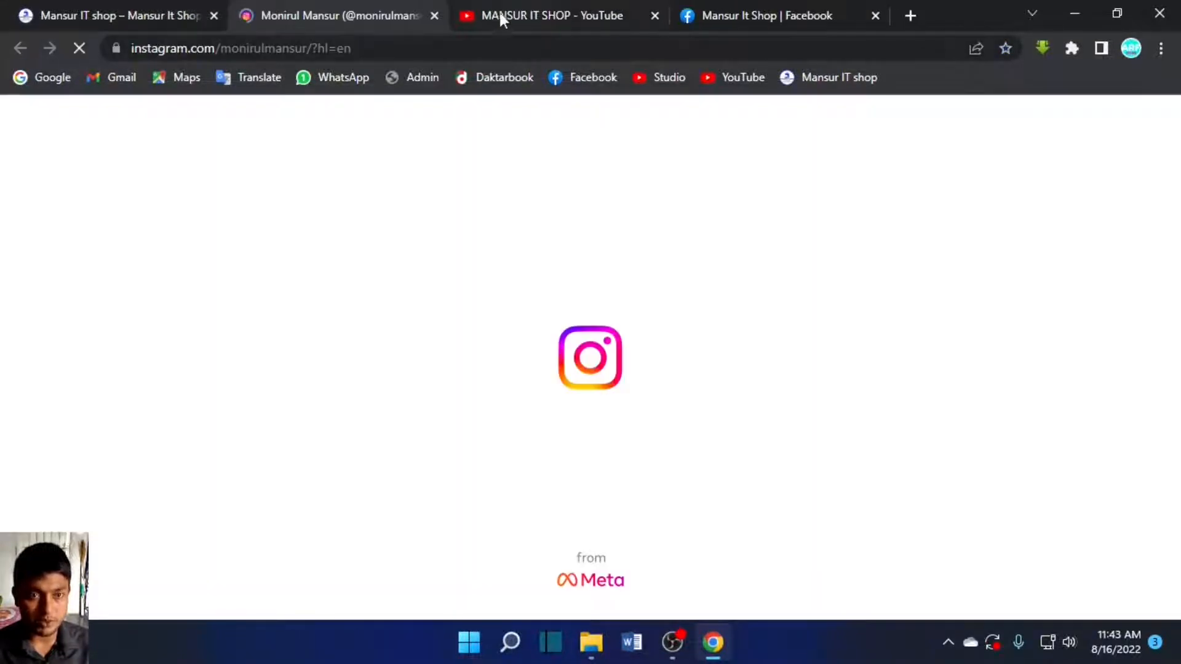
- Close the Instagram, Facebook and YouTube pages and return to the beginning of the website's home page
{"action": "left_click", "coordinate": [433, 15]}
{"action": "left_click", "coordinate": [602, 18]}
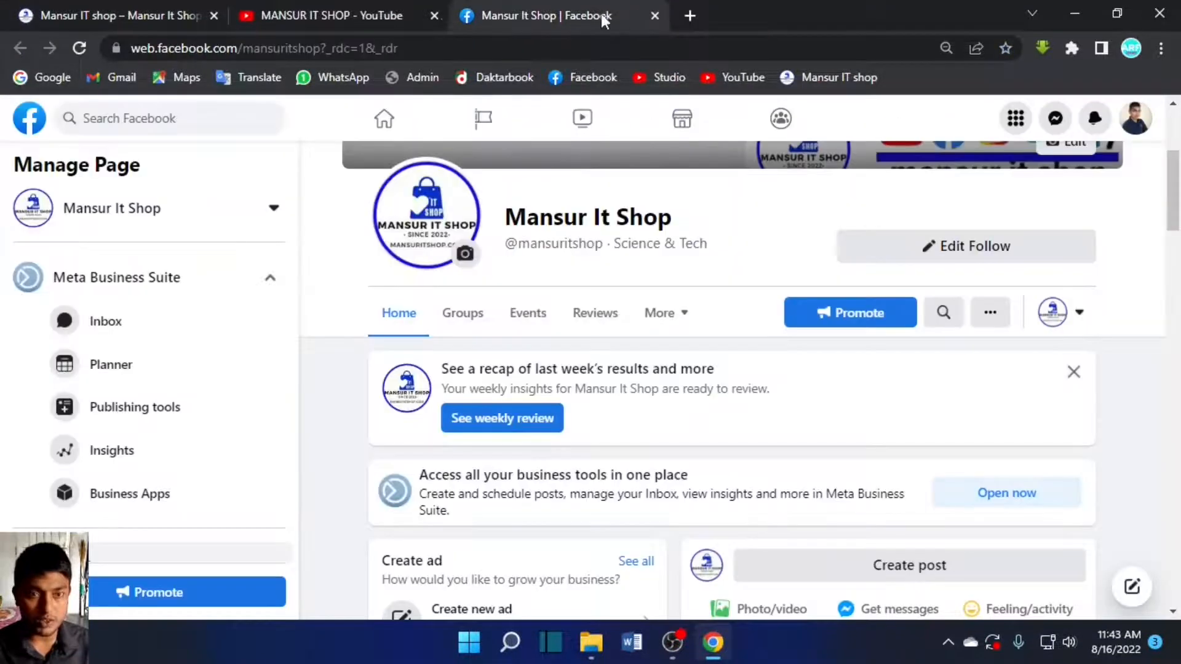
{"action": "left_click", "coordinate": [434, 16]}
{"action": "left_click", "coordinate": [434, 16]}
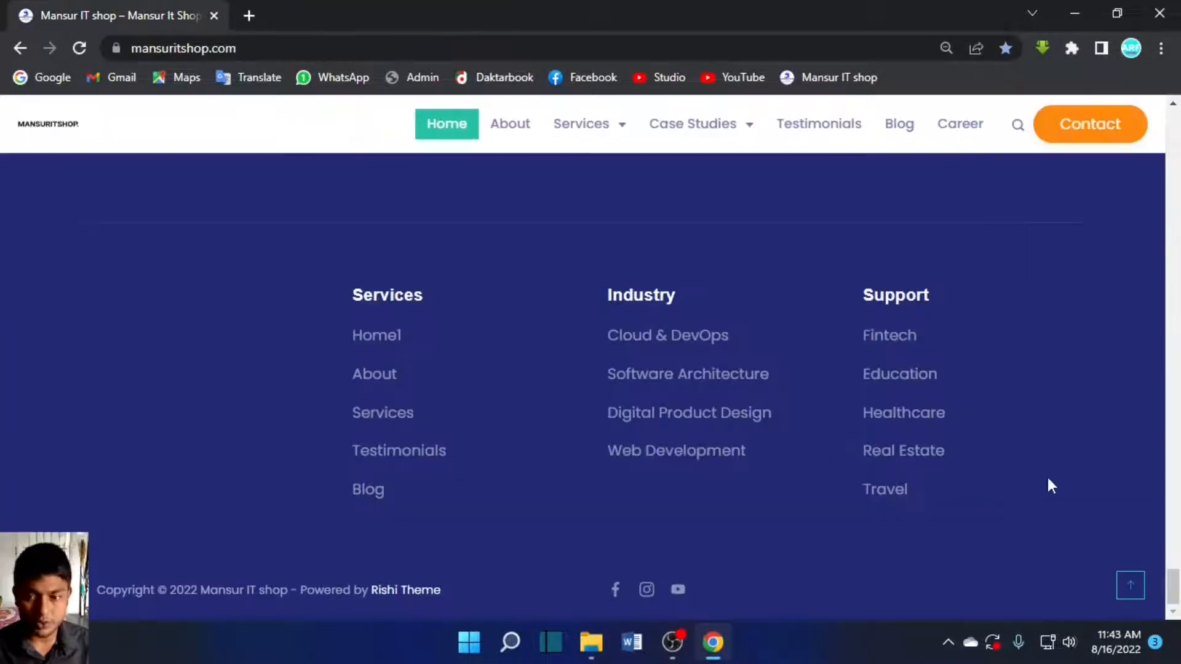
{"action": "left_click", "coordinate": [1122, 598]}
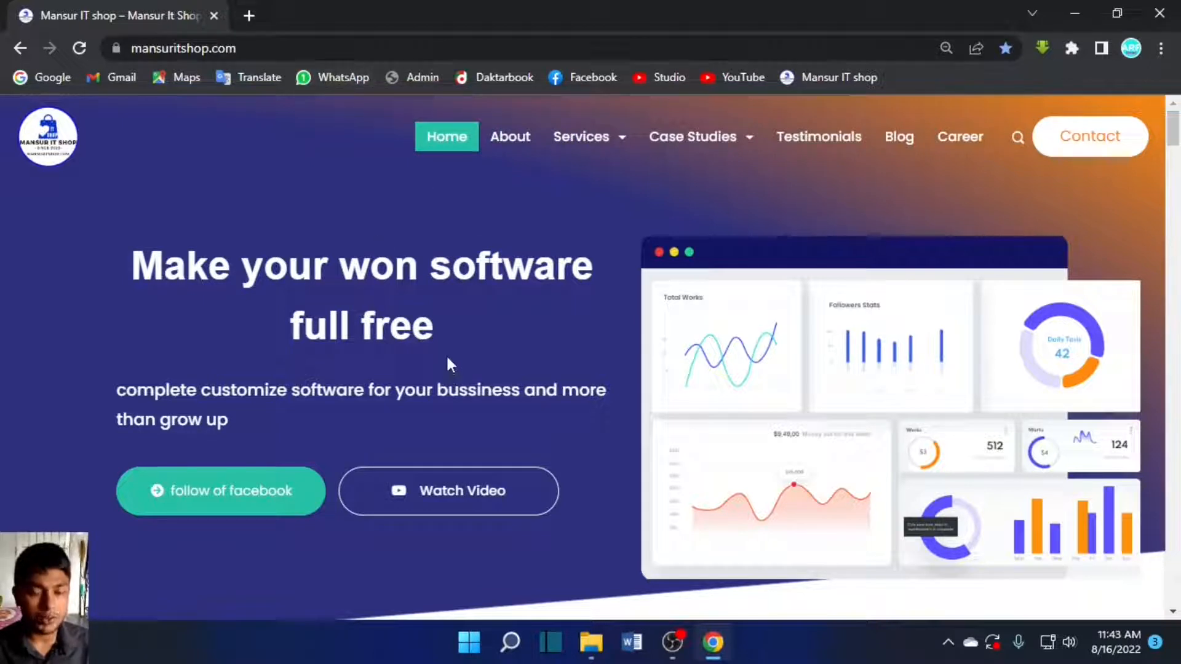
- Open the cPanel login at mansuritshop.com:2083 in a new tab and log in with the saved credentials
{"action": "left_click", "coordinate": [251, 16]}
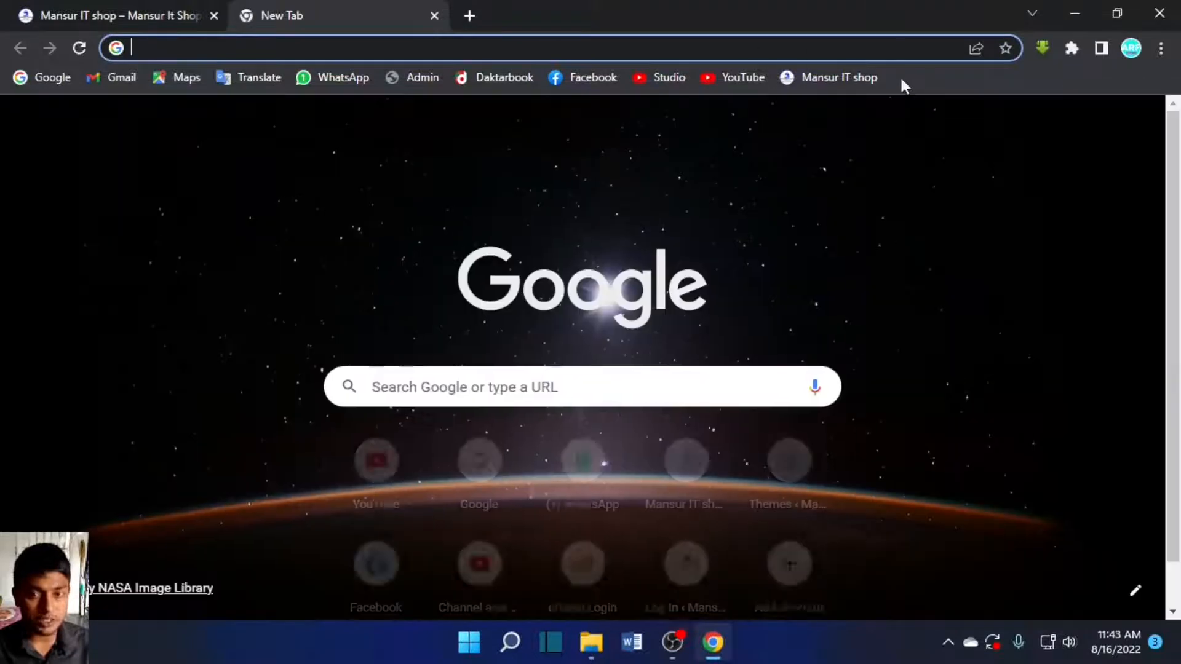
{"action": "left_click", "coordinate": [860, 77]}
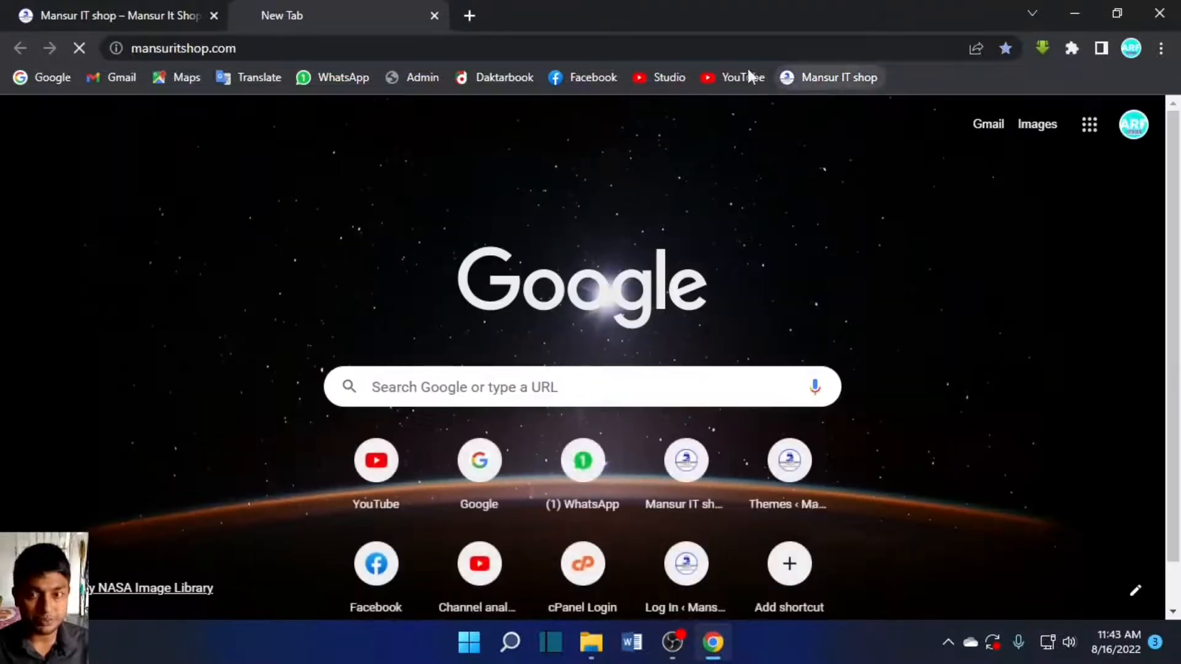
{"action": "left_click", "coordinate": [310, 51]}
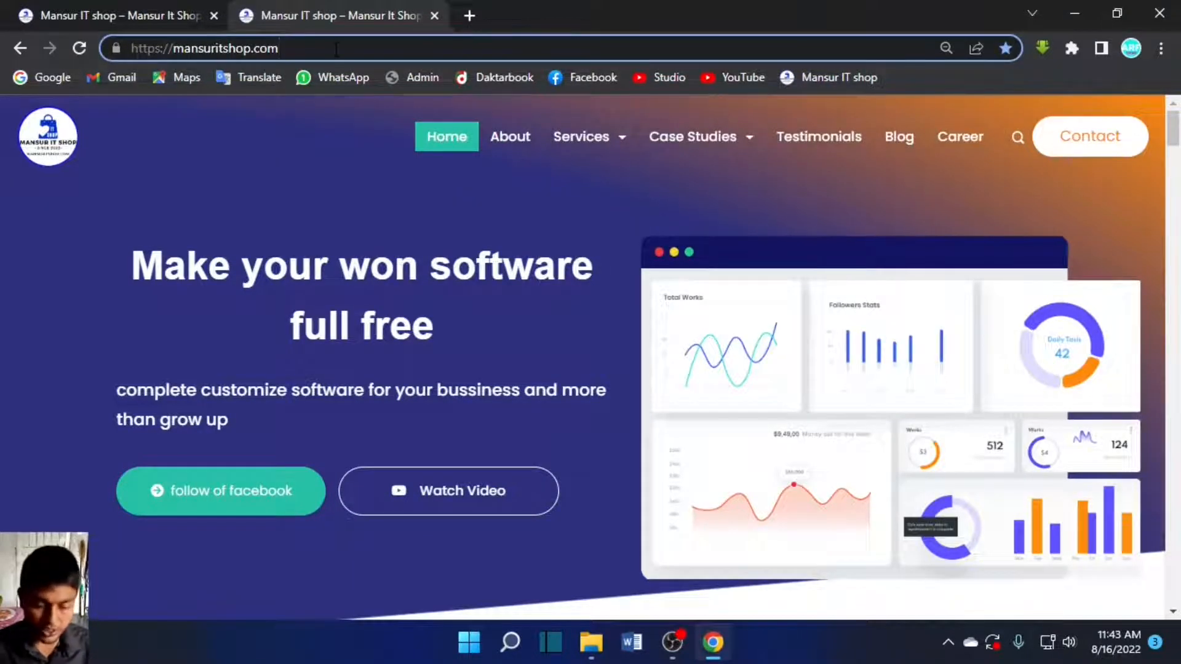
{"action": "type", "text": ":"}
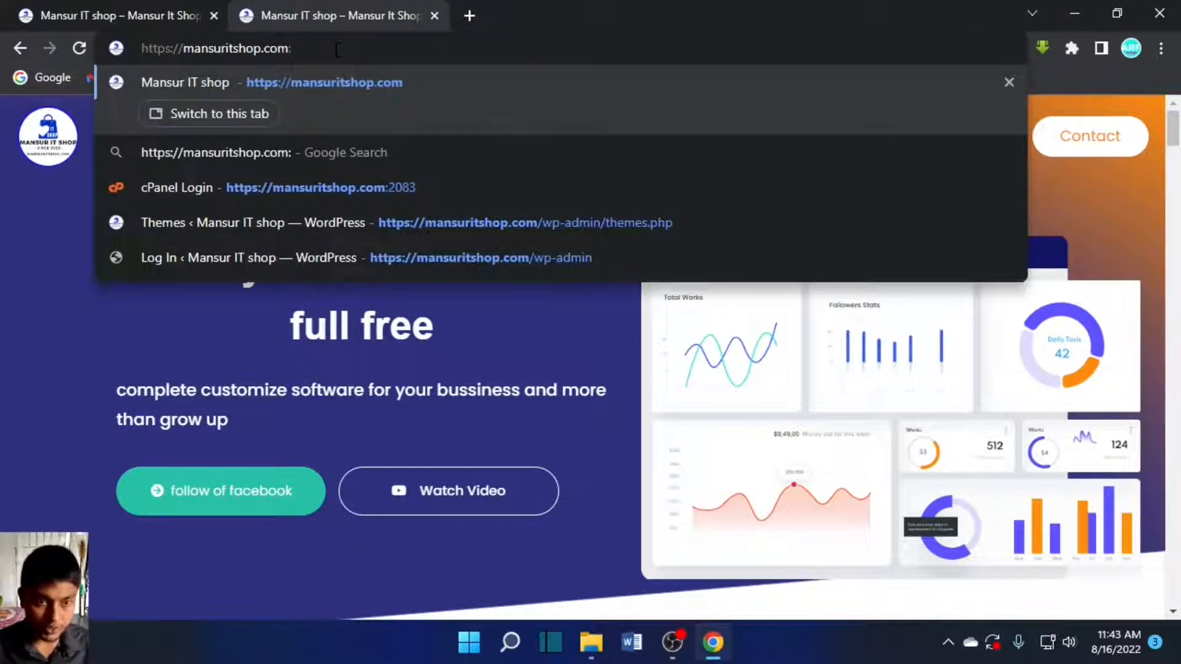
{"action": "left_click", "coordinate": [300, 190]}
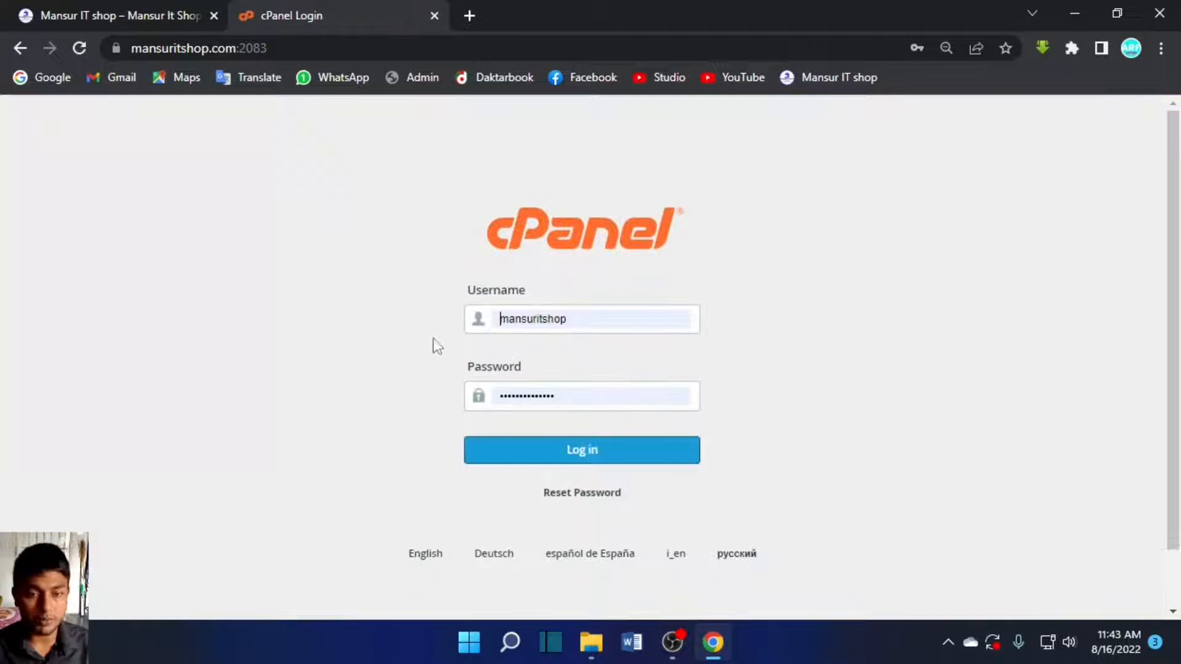
{"action": "left_click", "coordinate": [600, 452]}
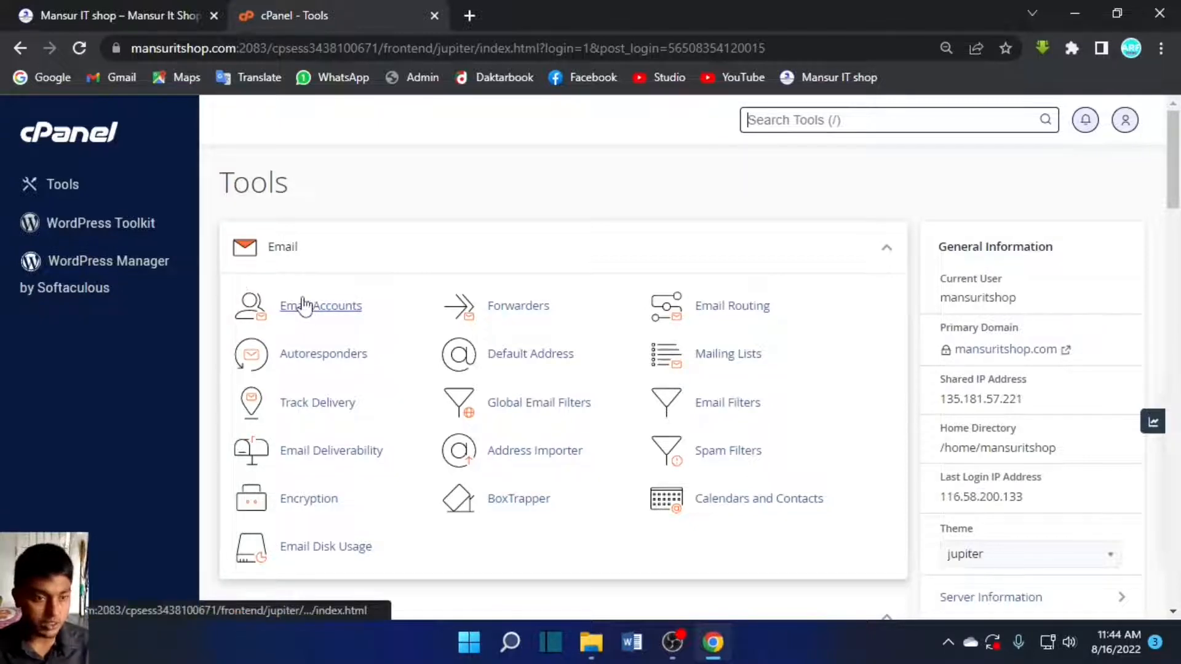
- Open cPanel's File Manager and display the contents of the public_html folder
{"action": "scroll", "coordinate": [429, 354], "scroll_direction": "down", "scroll_amount": 4}
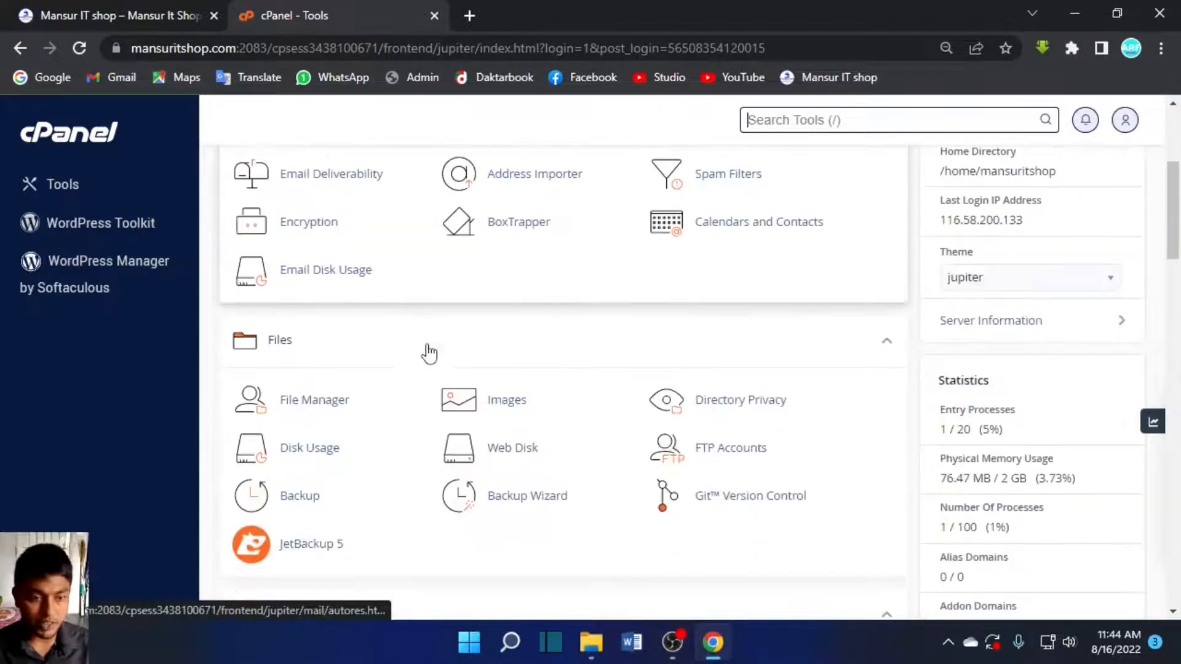
{"action": "scroll", "coordinate": [425, 343], "scroll_direction": "down", "scroll_amount": 1}
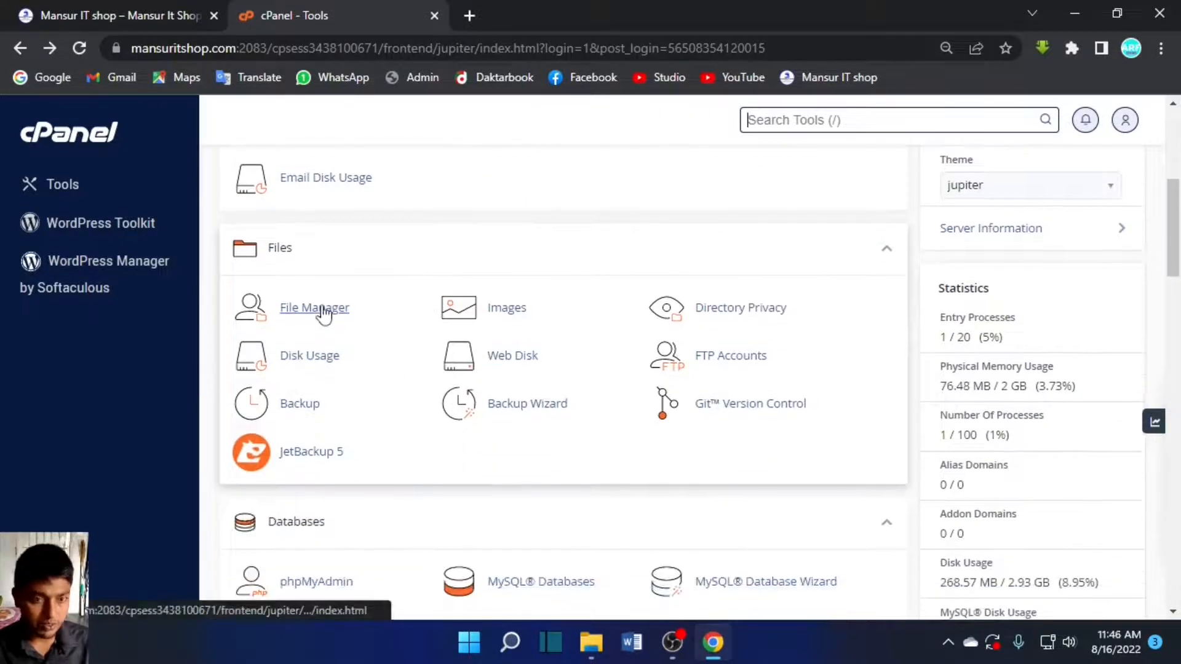
{"action": "left_click", "coordinate": [324, 308]}
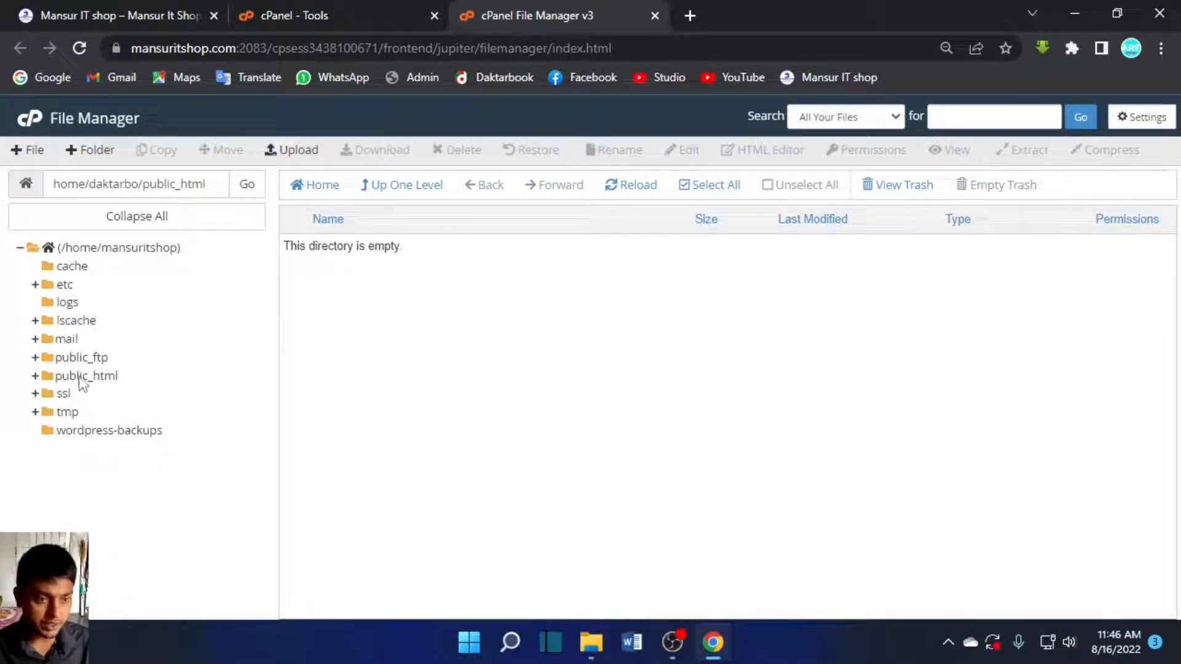
{"action": "left_click", "coordinate": [55, 381]}
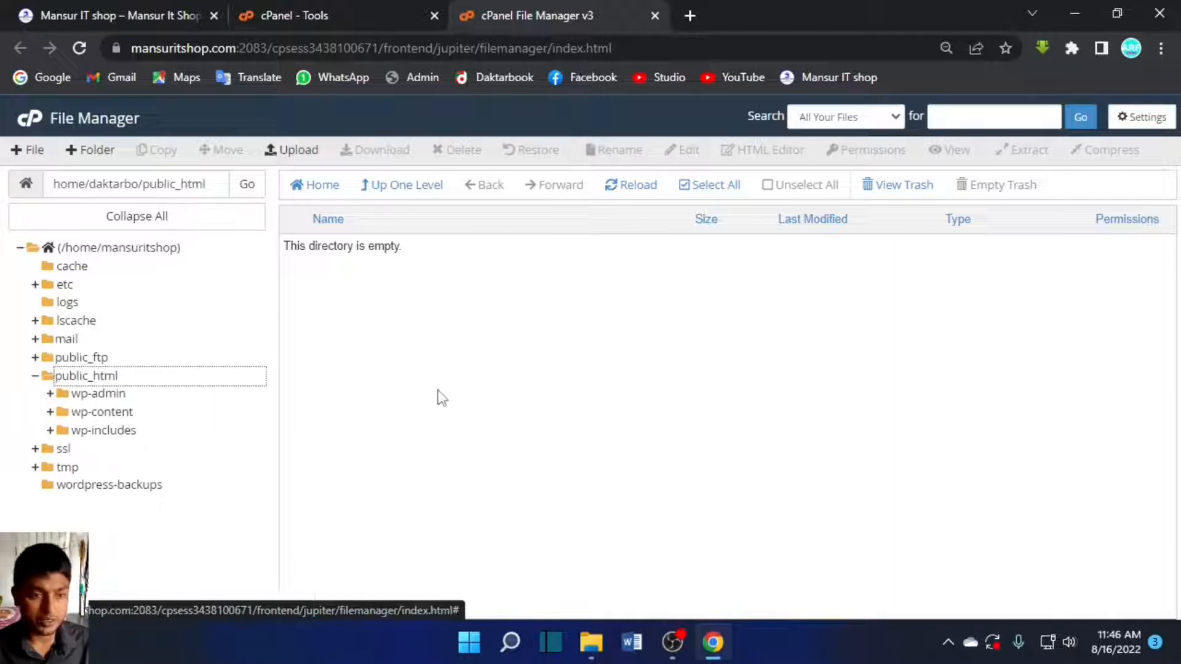
{"action": "left_click", "coordinate": [86, 375]}
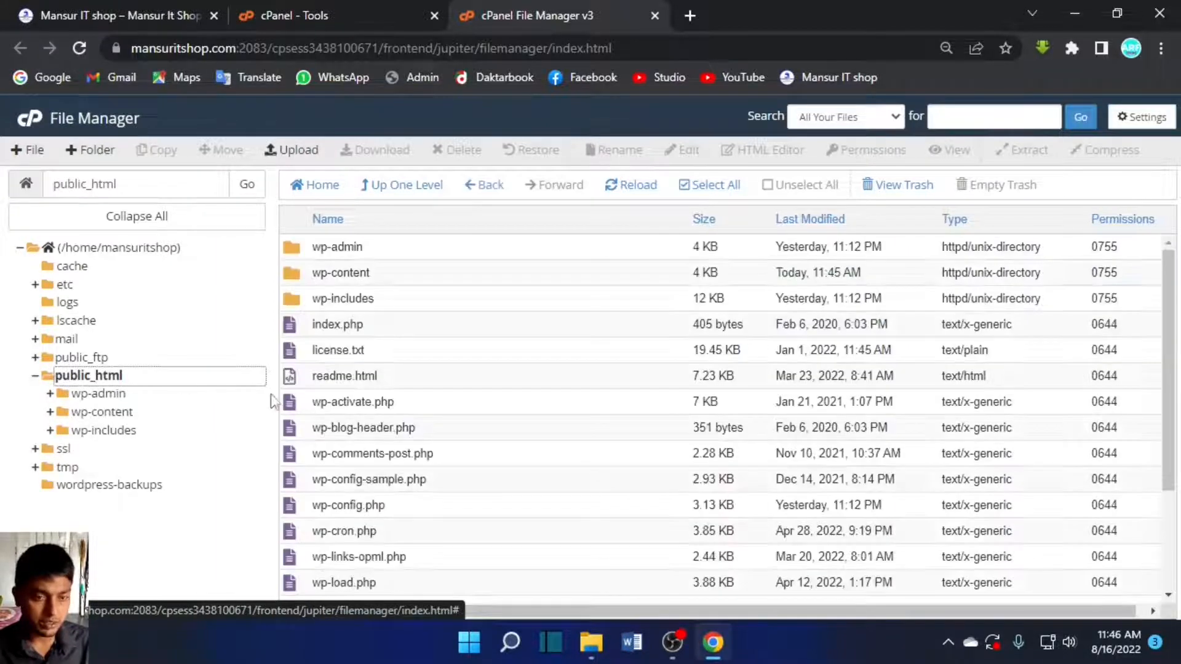
- Move all files and folders in public_html to the trash
{"action": "left_click", "coordinate": [693, 185]}
{"action": "left_click", "coordinate": [486, 161]}
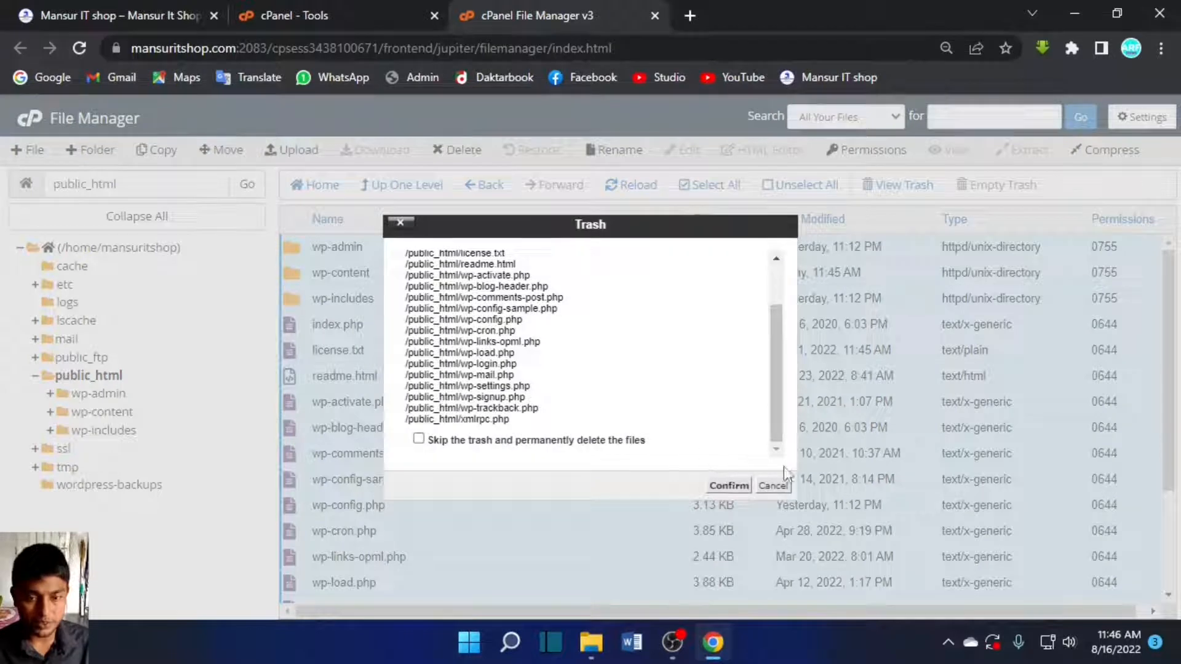
{"action": "left_click", "coordinate": [730, 486]}
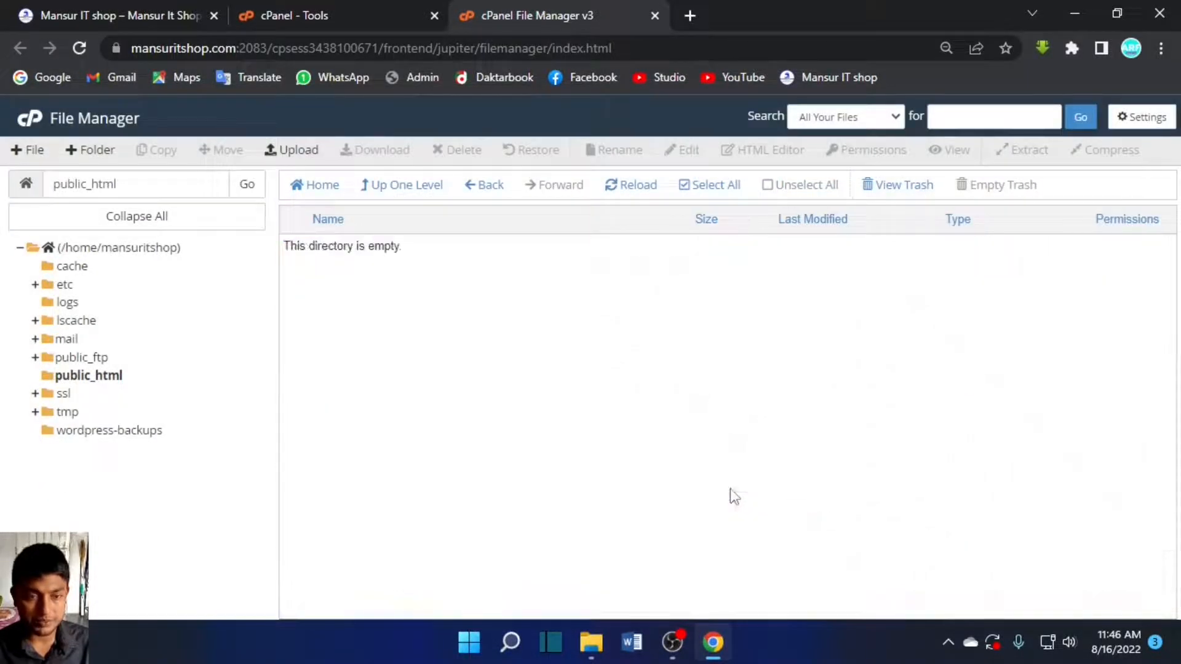
- Reload the mansuritshop.com website to check how it appears without its files
{"action": "left_click", "coordinate": [125, 3]}
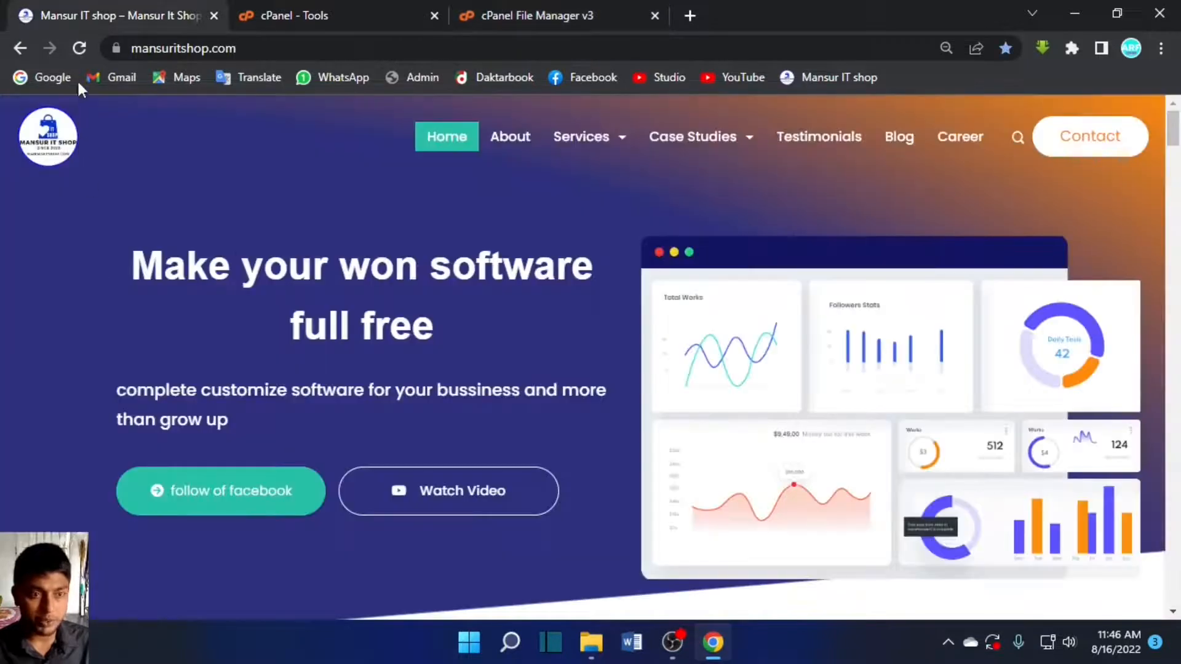
{"action": "left_click", "coordinate": [79, 52]}
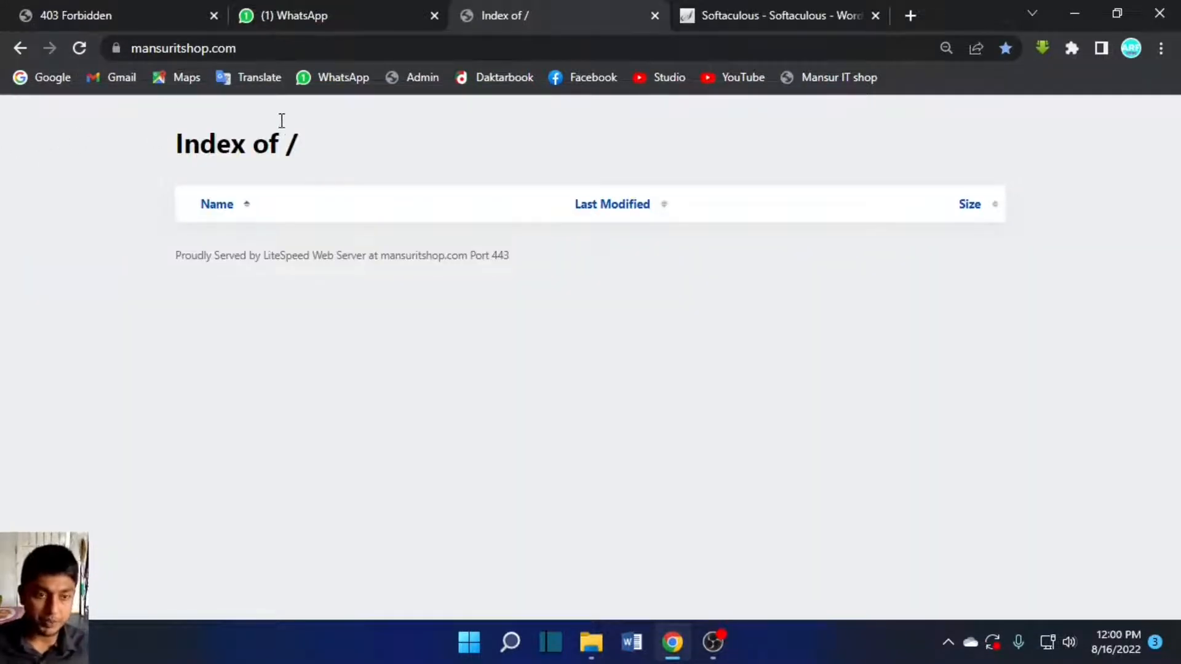
{"action": "left_click", "coordinate": [838, 80]}
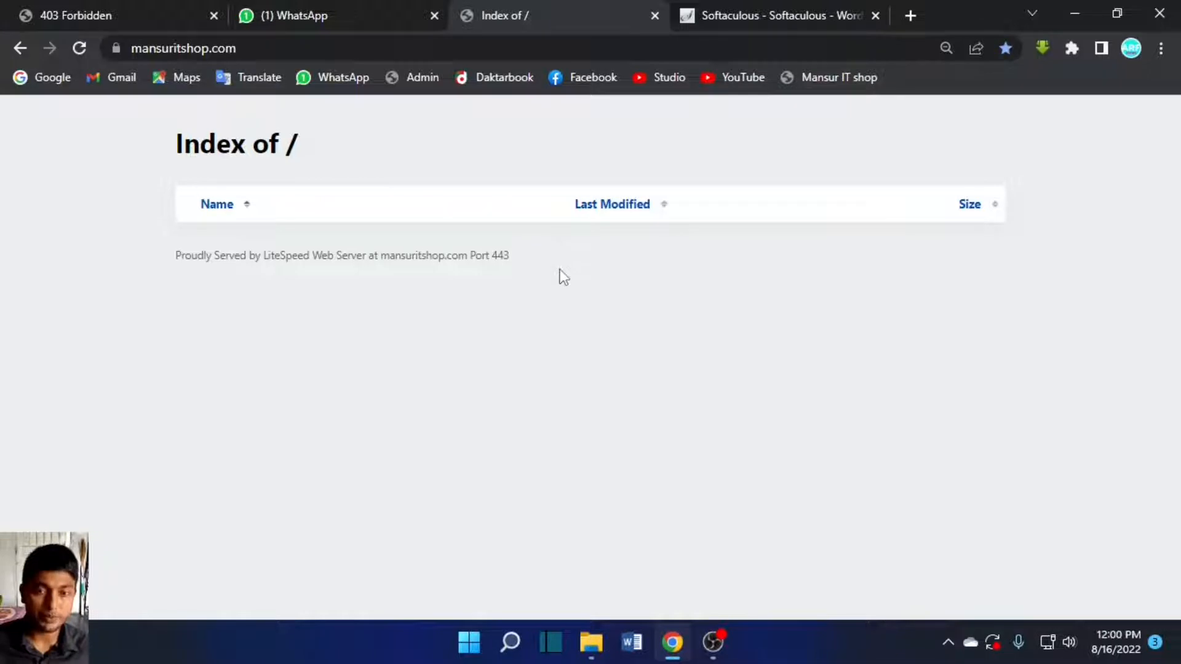
- Switch to the Softaculous page and open its main overview of top scripts
{"action": "left_click", "coordinate": [764, 8]}
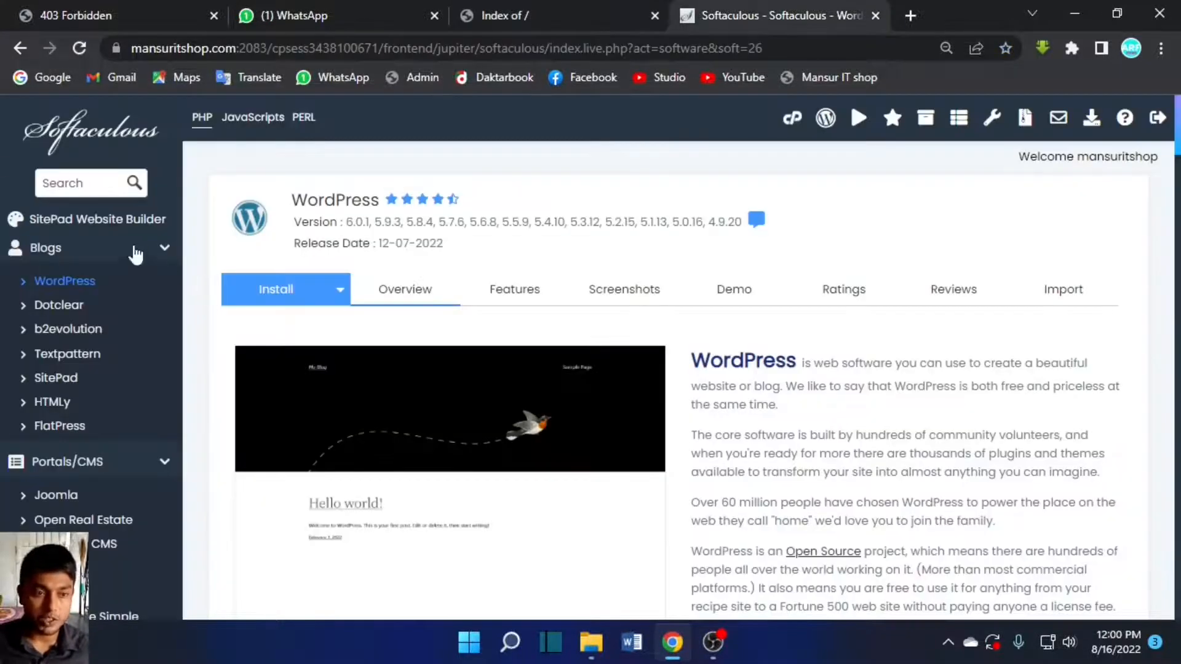
{"action": "left_click", "coordinate": [89, 187]}
{"action": "type", "text": "soft"}
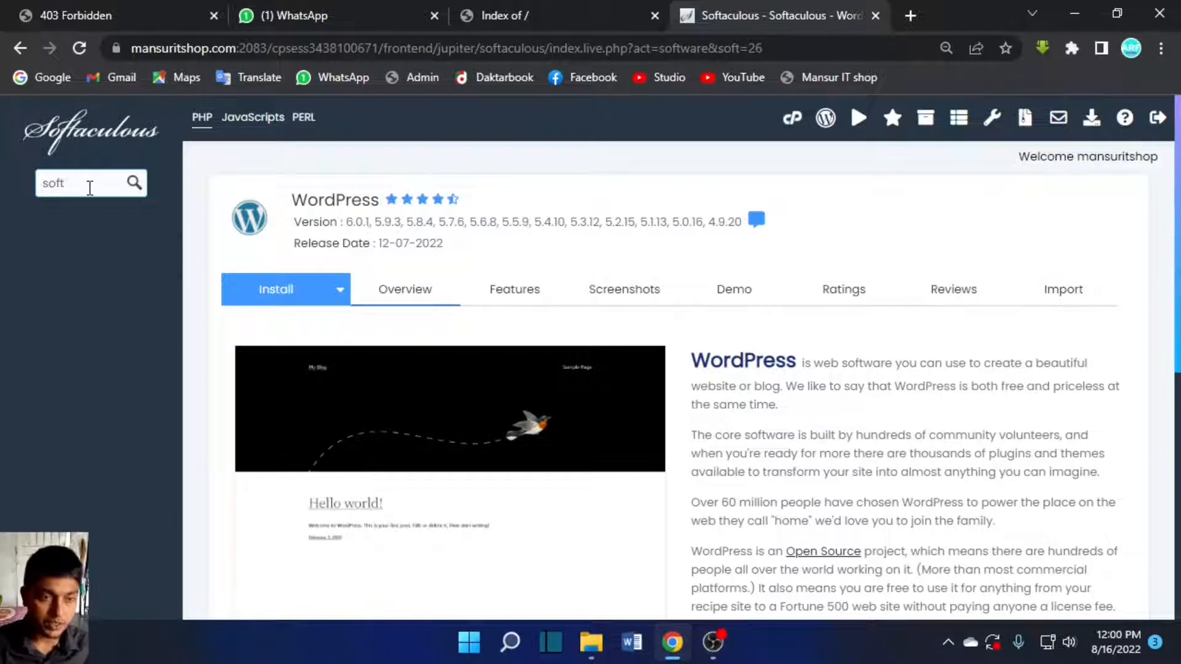
{"action": "left_click", "coordinate": [105, 139]}
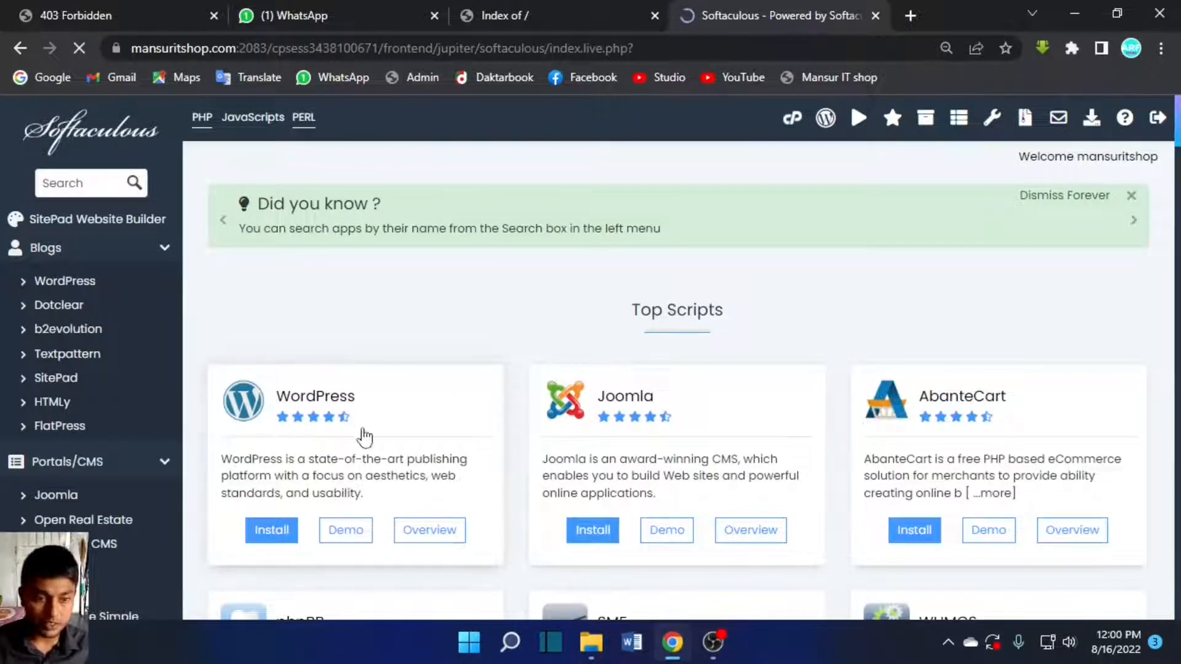
- Find WordPress among the top scripts and open its installation form
{"action": "scroll", "coordinate": [329, 473], "scroll_direction": "down", "scroll_amount": 3}
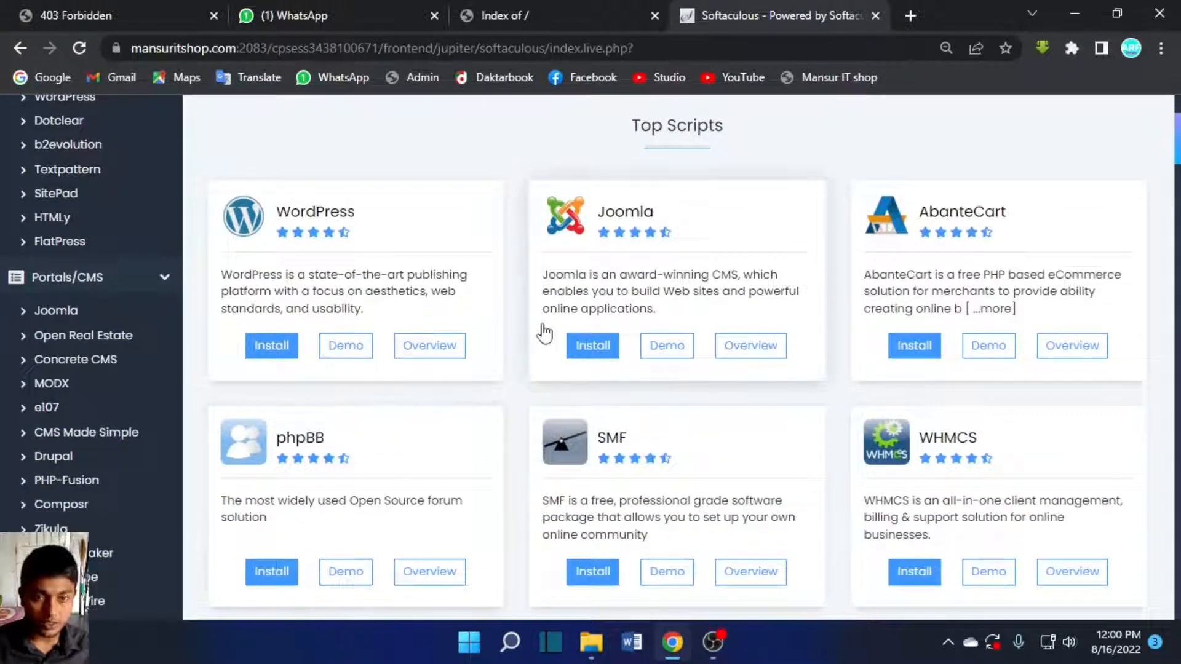
{"action": "scroll", "coordinate": [543, 333], "scroll_direction": "up", "scroll_amount": 3}
{"action": "scroll", "coordinate": [543, 334], "scroll_direction": "down", "scroll_amount": 6}
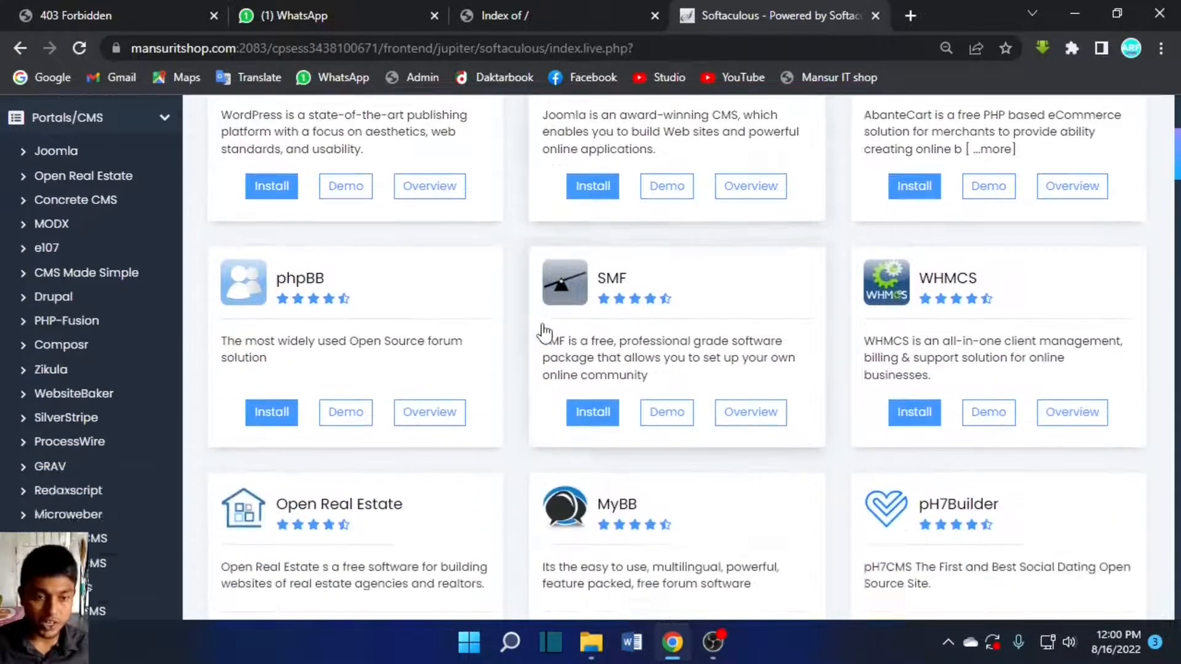
{"action": "scroll", "coordinate": [544, 334], "scroll_direction": "down", "scroll_amount": 9}
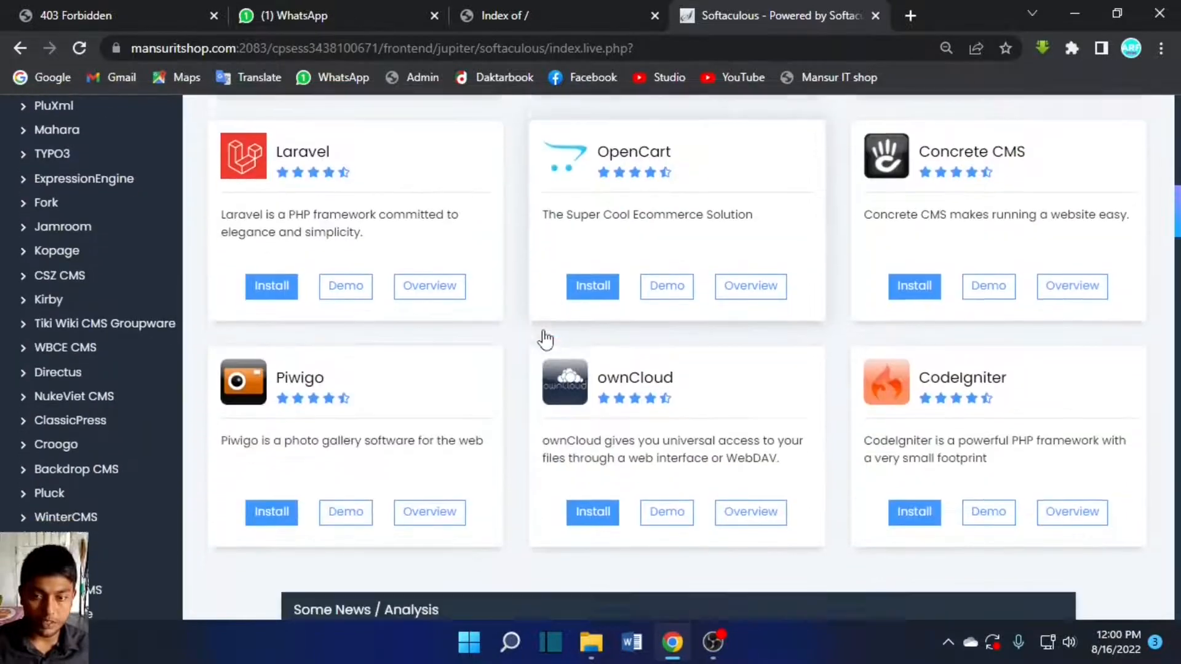
{"action": "scroll", "coordinate": [545, 340], "scroll_direction": "down", "scroll_amount": 2}
{"action": "scroll", "coordinate": [544, 335], "scroll_direction": "up", "scroll_amount": 17}
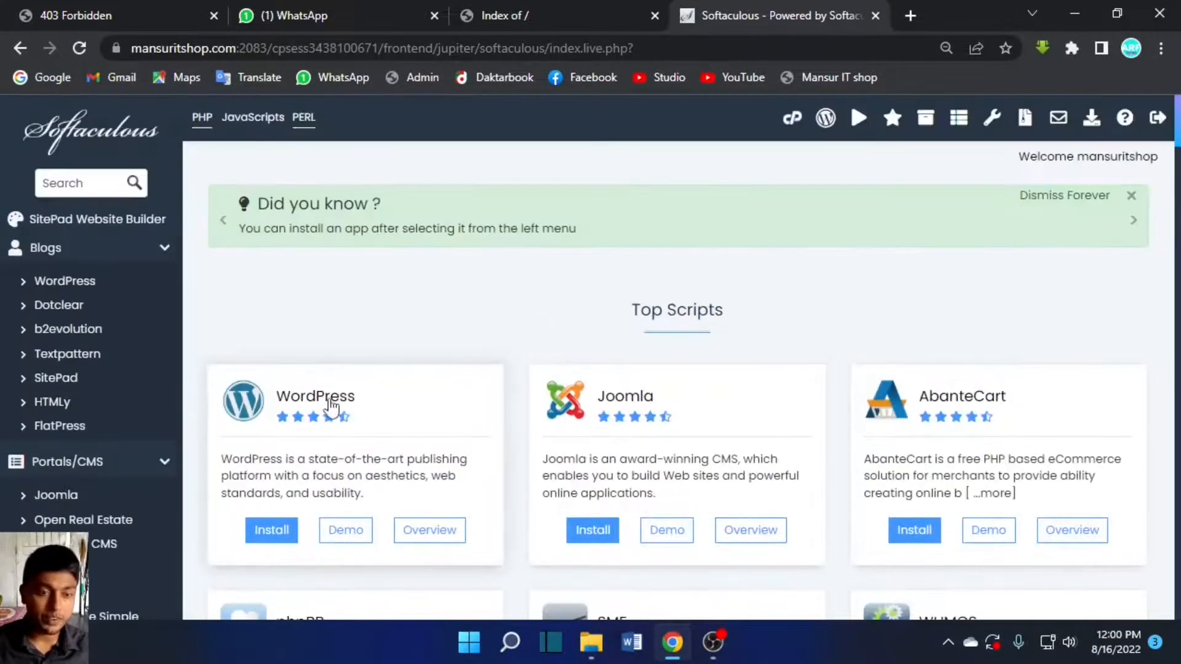
{"action": "scroll", "coordinate": [332, 406], "scroll_direction": "down", "scroll_amount": 1}
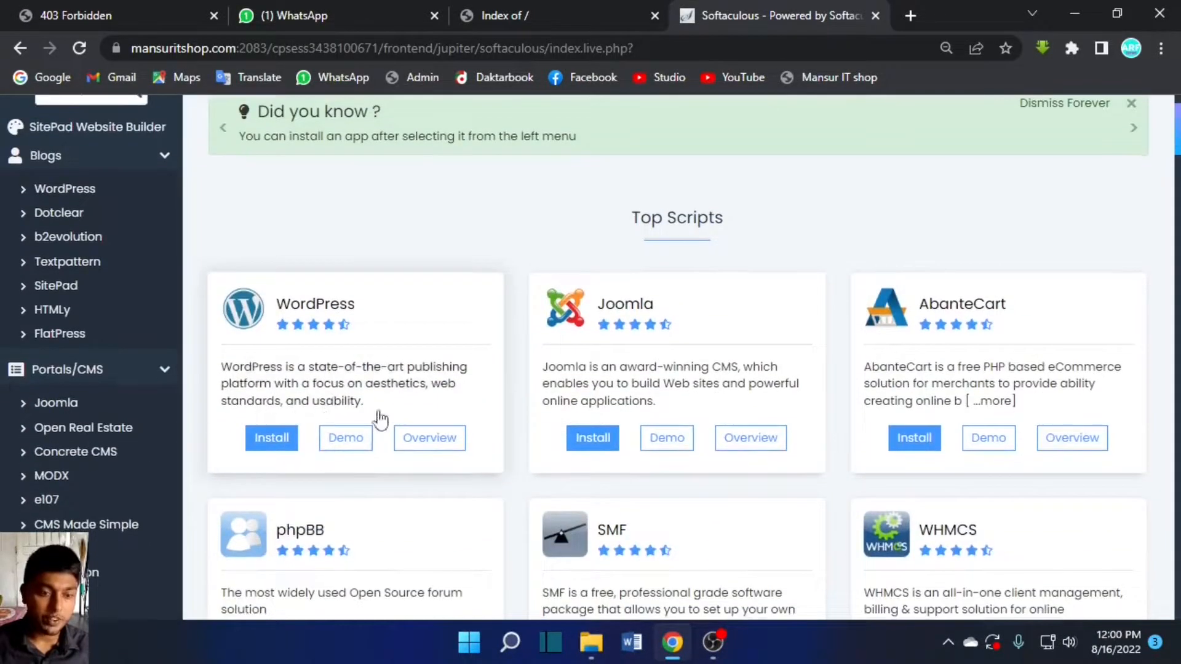
{"action": "left_click", "coordinate": [276, 445]}
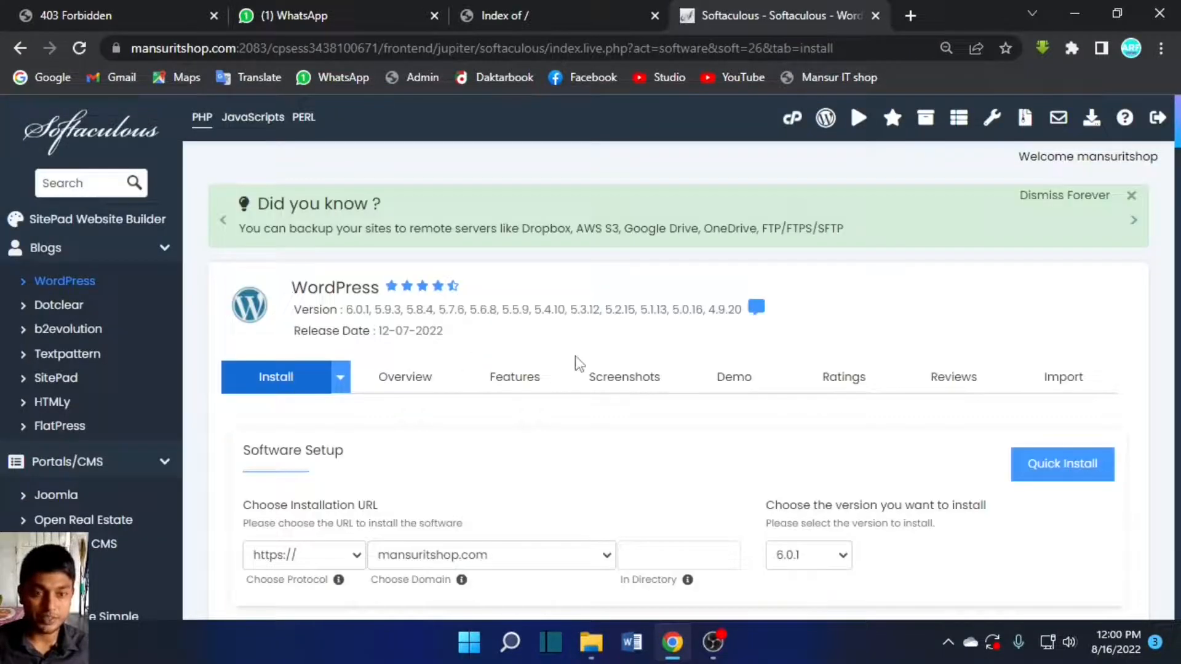
- Set the site name to "Mansur It shop" and replace the generated admin username with a custom one
{"action": "scroll", "coordinate": [578, 354], "scroll_direction": "down", "scroll_amount": 6}
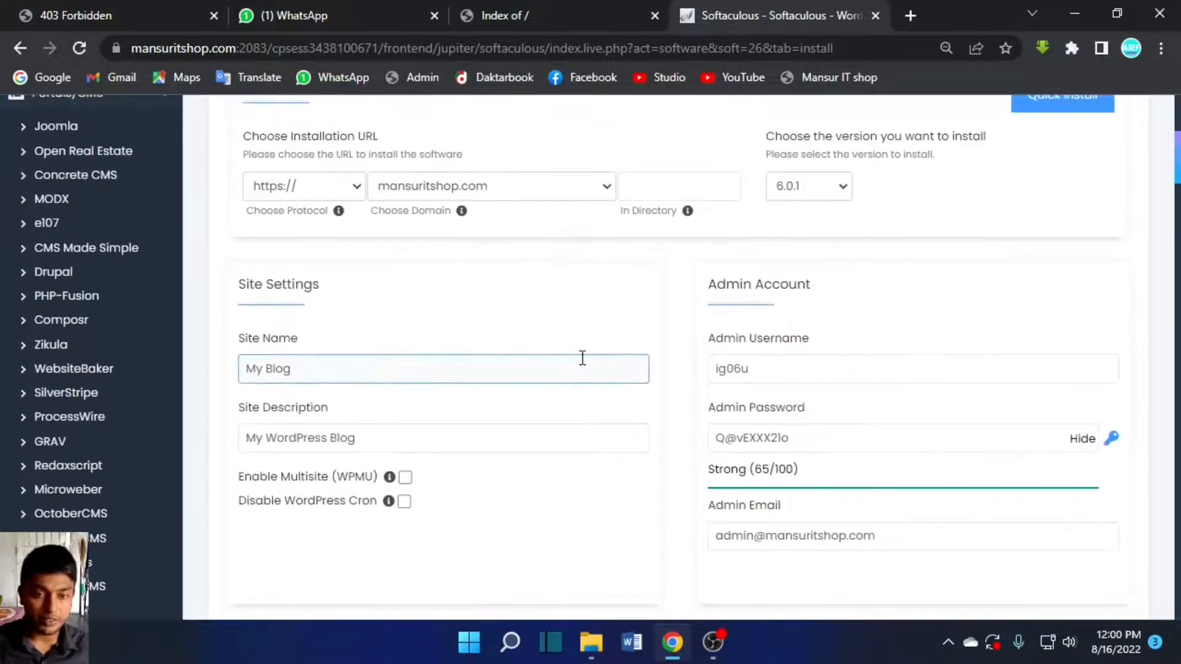
{"action": "scroll", "coordinate": [582, 358], "scroll_direction": "up", "scroll_amount": 1}
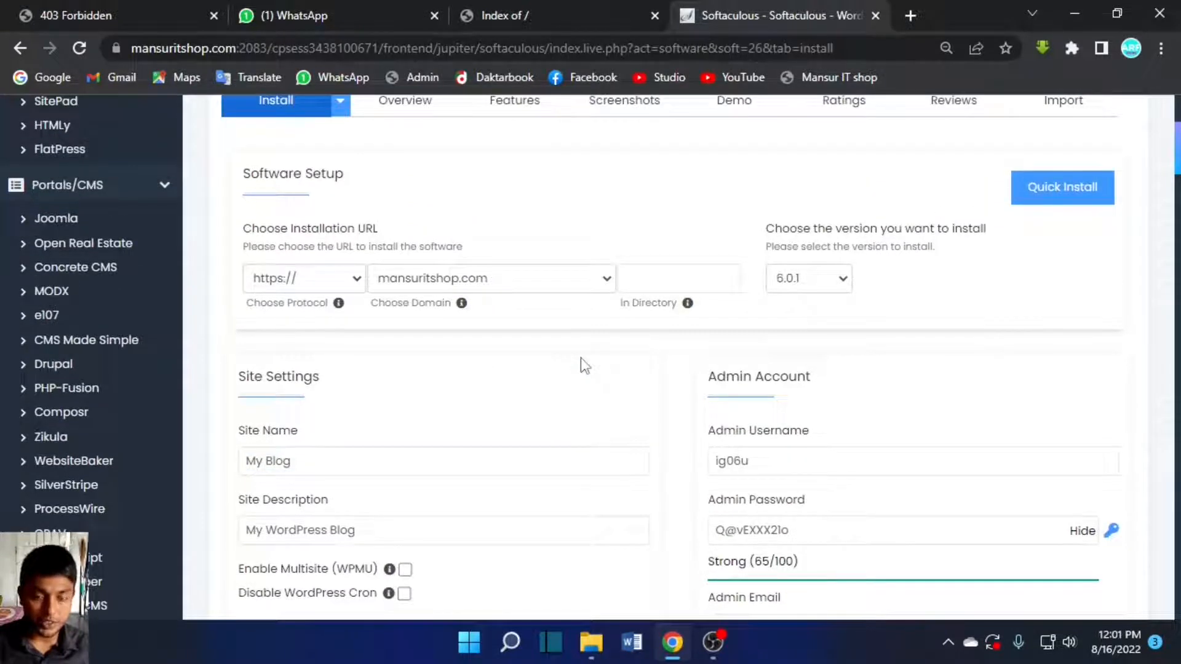
{"action": "scroll", "coordinate": [581, 358], "scroll_direction": "down", "scroll_amount": 5}
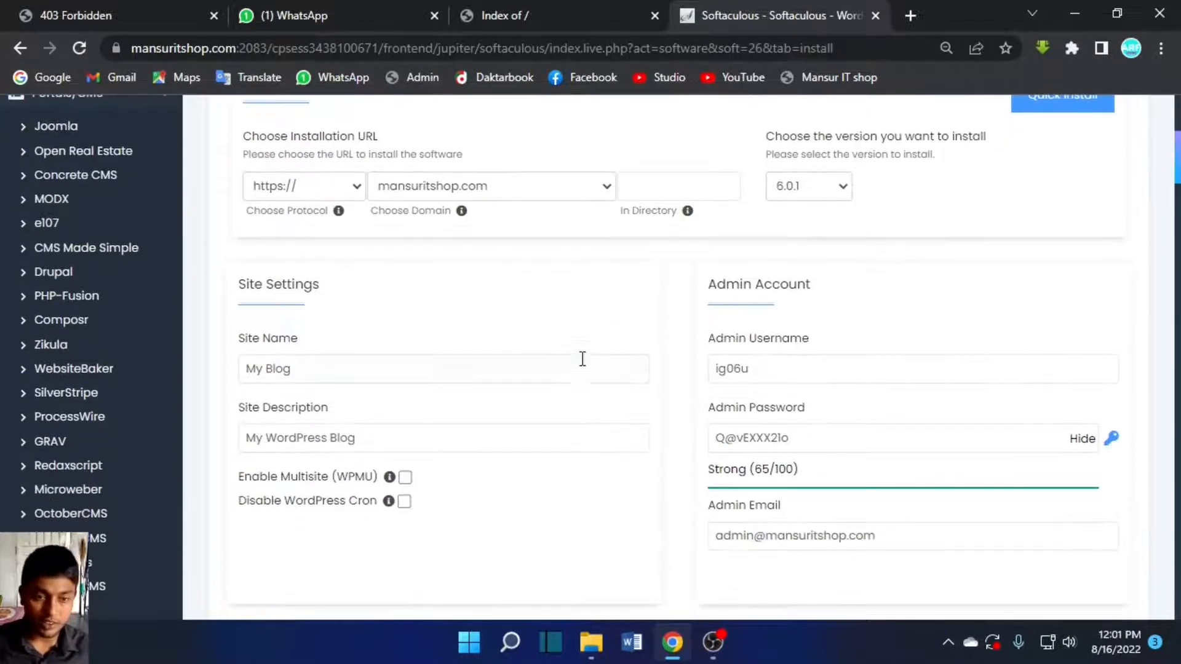
{"action": "scroll", "coordinate": [583, 371], "scroll_direction": "up", "scroll_amount": 4}
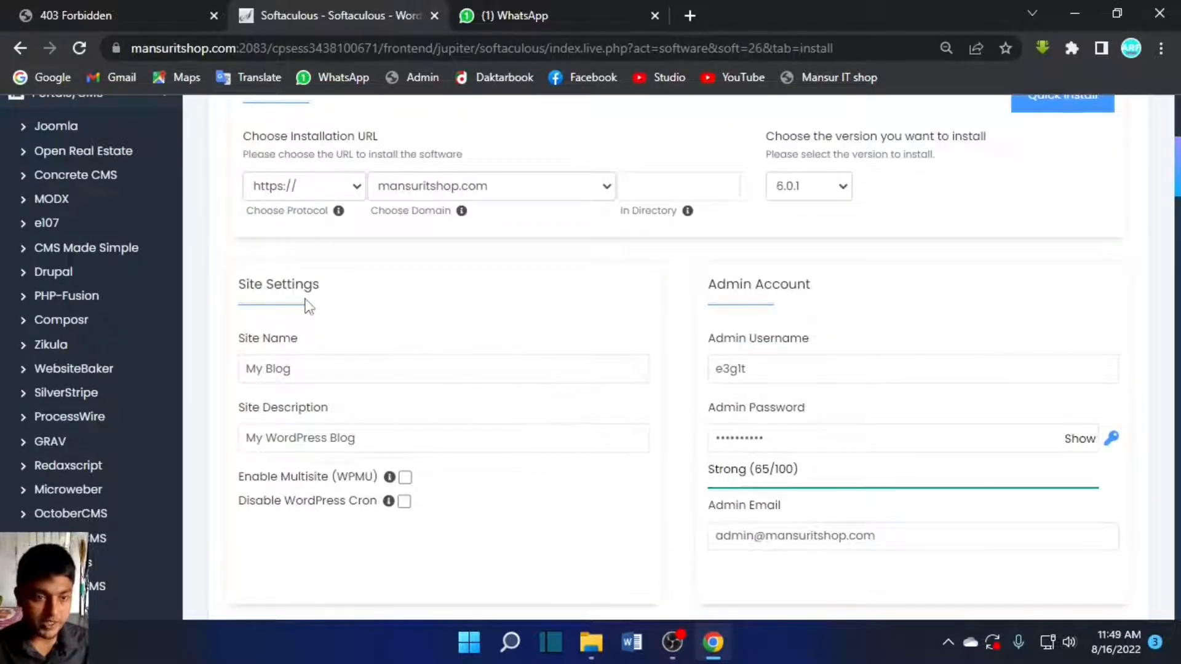
{"action": "left_click", "coordinate": [304, 375]}
{"action": "triple_click", "coordinate": [348, 372]}
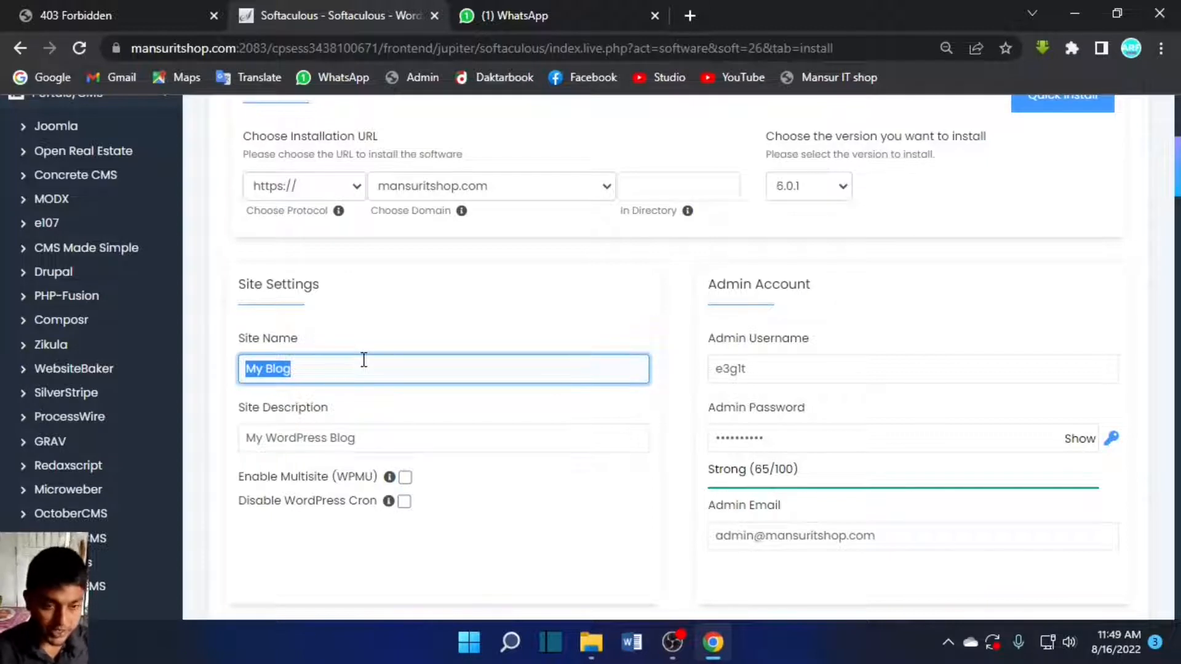
{"action": "type", "text": "Man"}
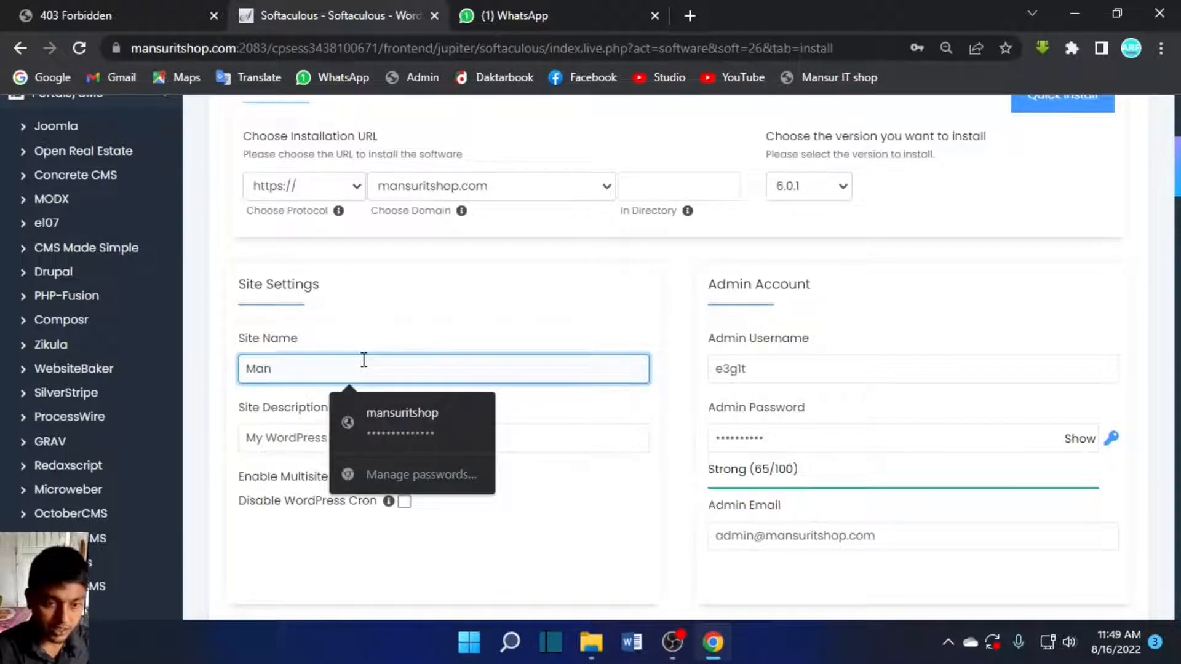
{"action": "type", "text": "sur"}
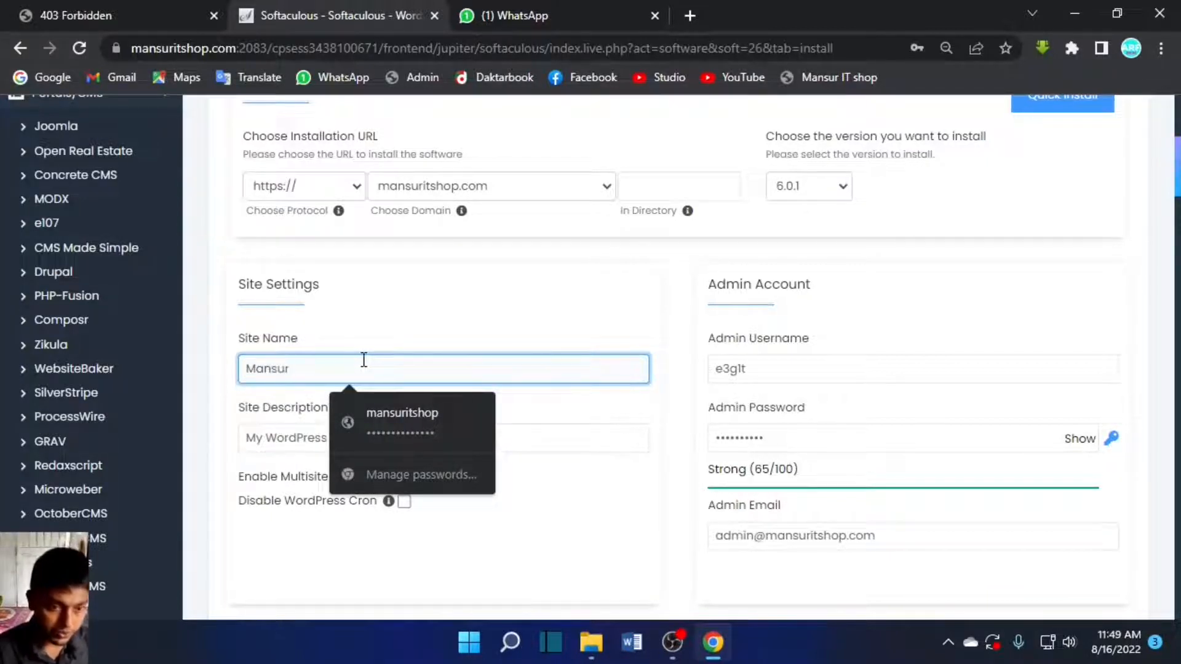
{"action": "type", "text": " It shop"}
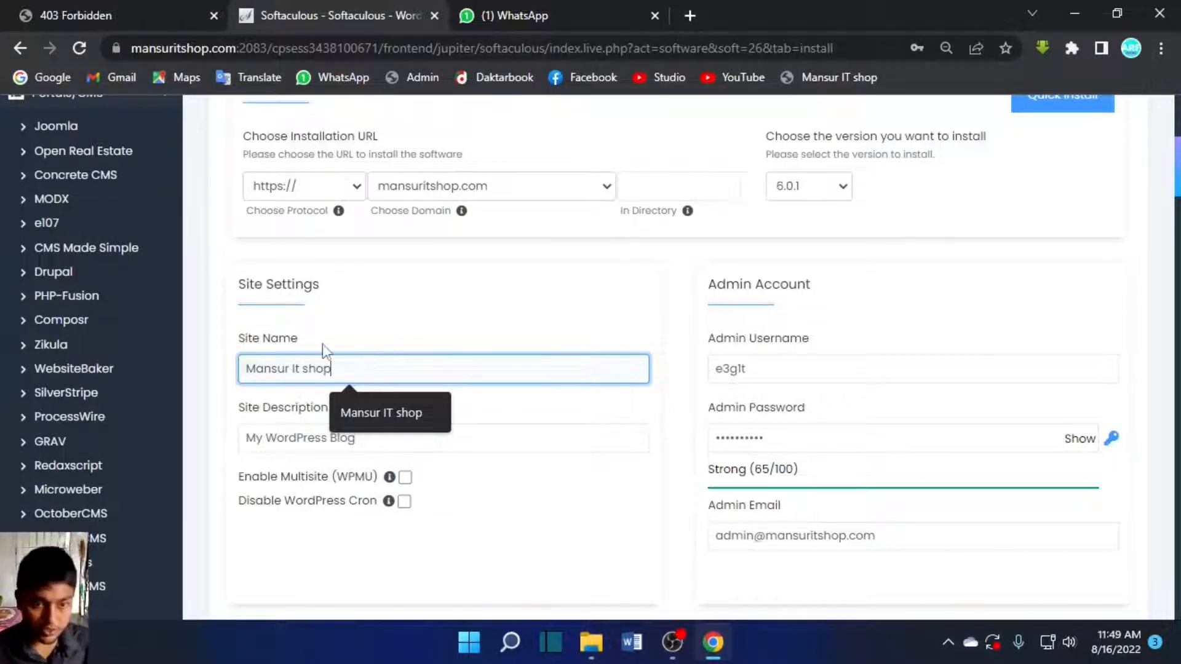
{"action": "left_click_drag", "start_coordinate": [787, 371], "coordinate": [591, 369]}
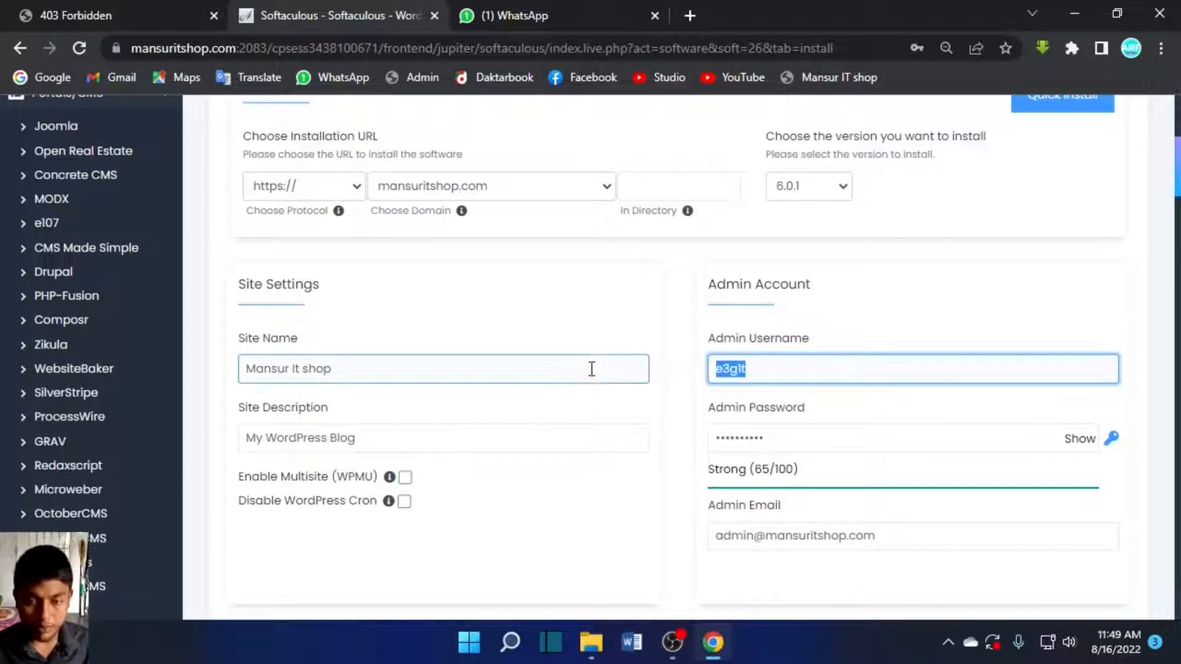
{"action": "type", "text": "mansur.admin"}
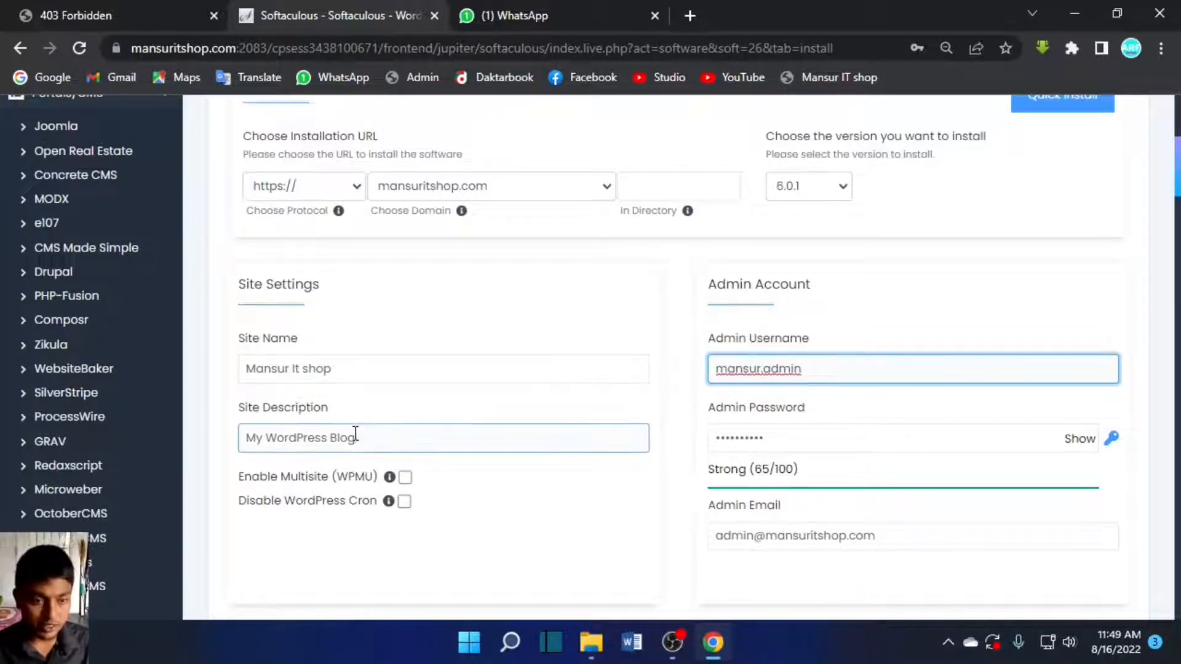
- Open YouTube in a new browser tab and show the About page of the MANSUR IT SHOP channel
{"action": "left_click", "coordinate": [693, 2]}
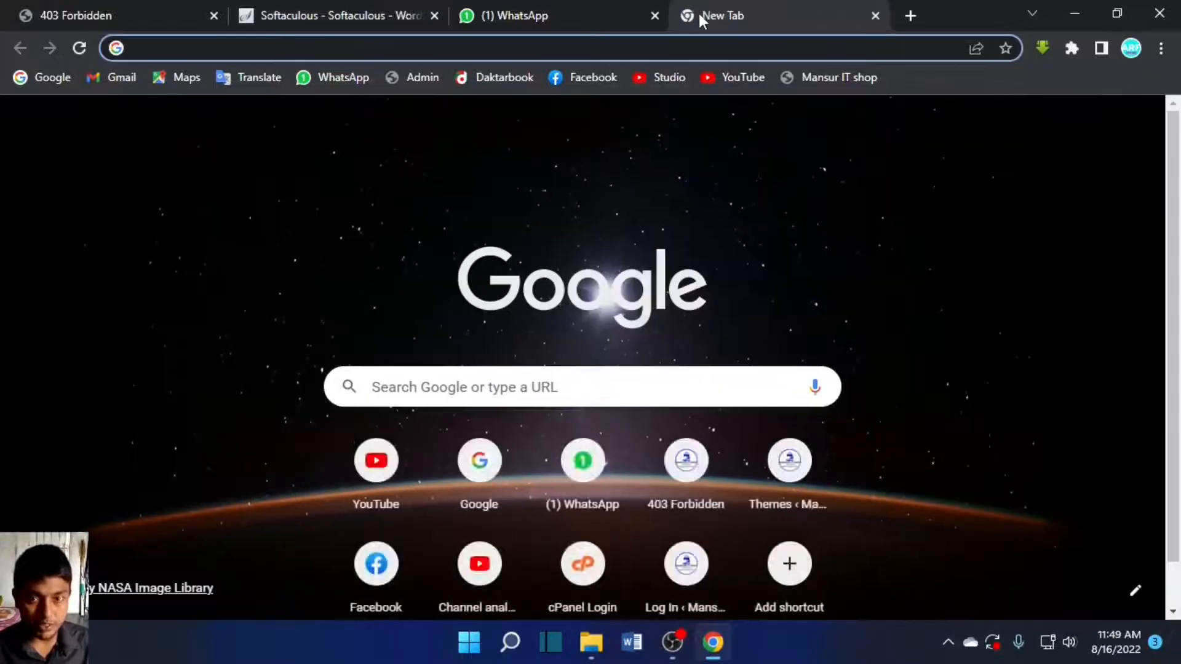
{"action": "left_click", "coordinate": [737, 79]}
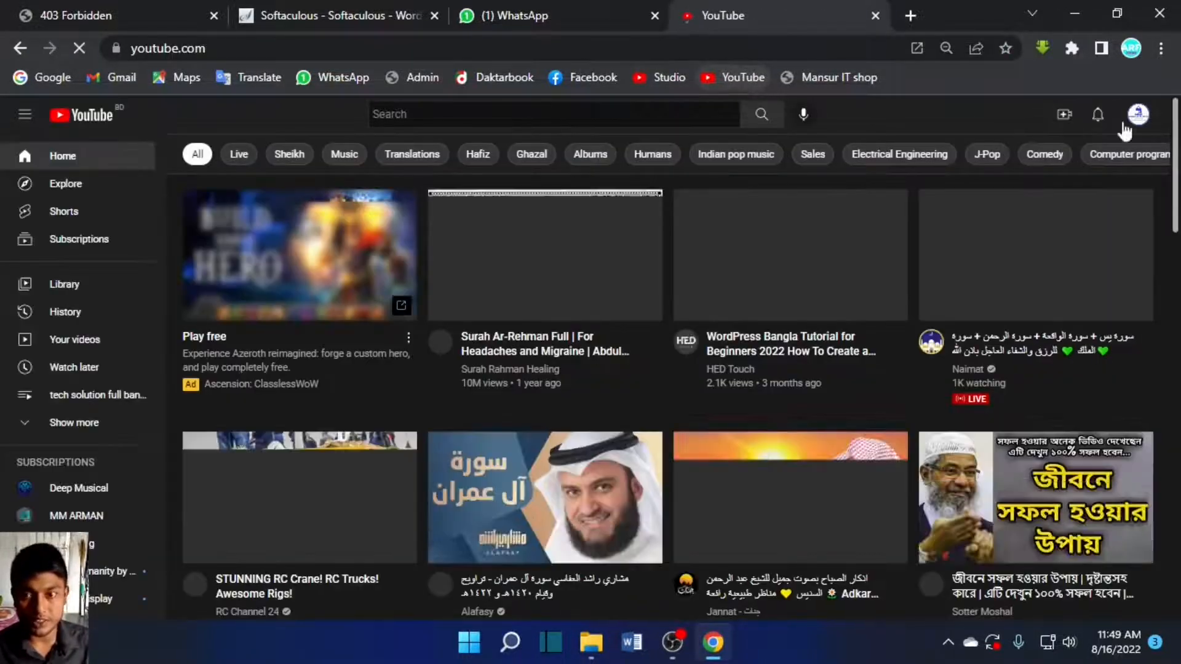
{"action": "left_click", "coordinate": [1139, 116]}
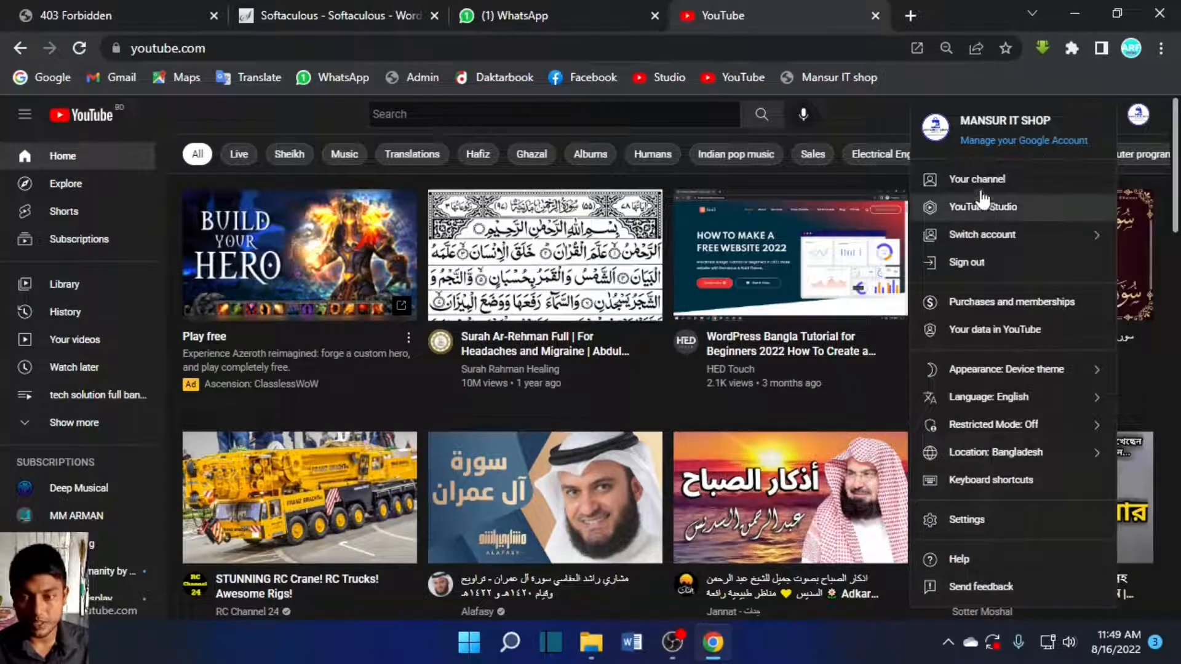
{"action": "left_click", "coordinate": [972, 178]}
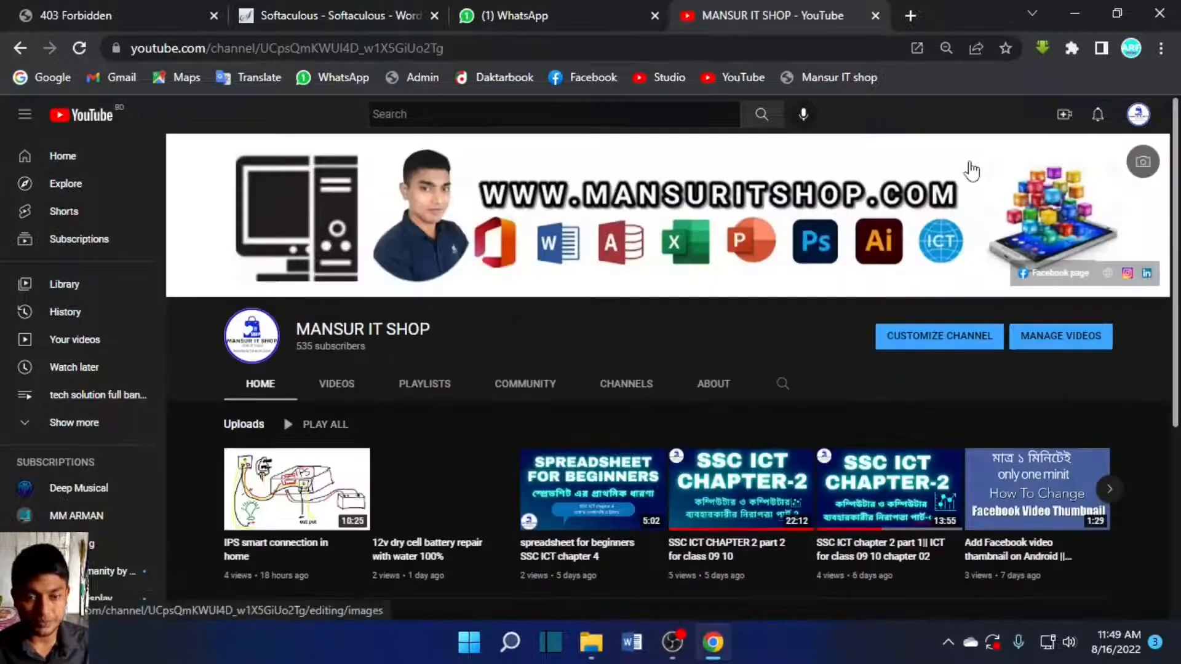
{"action": "left_click", "coordinate": [704, 387]}
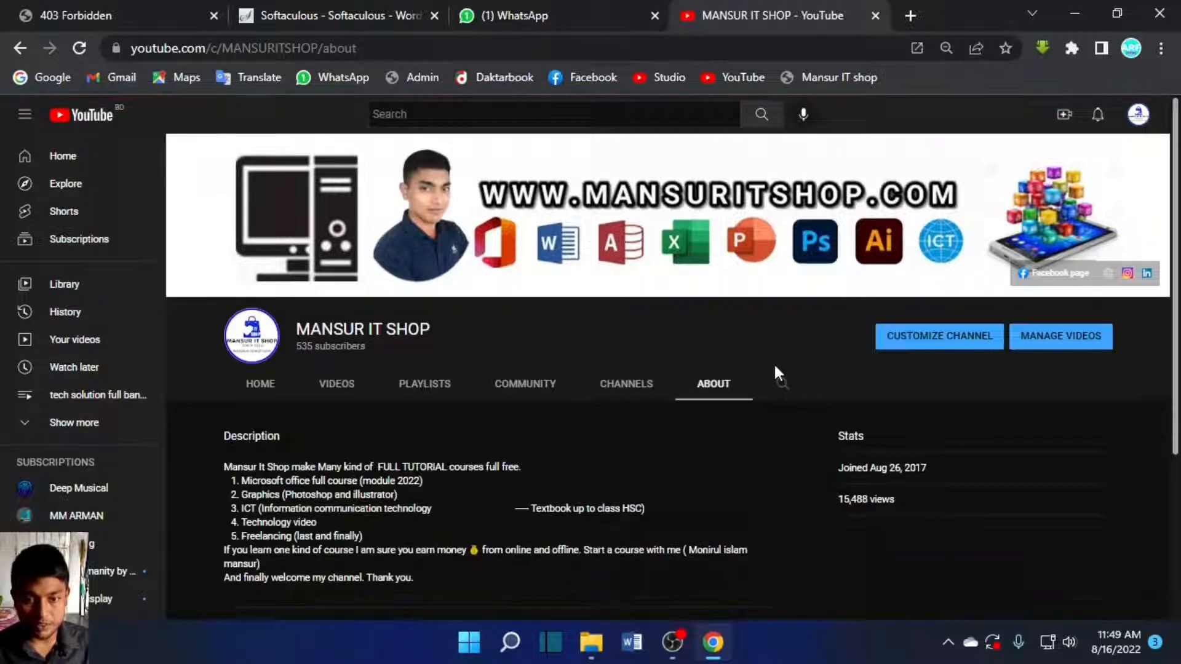
- Copy the channel's full description and paste it over the default site description in the WordPress installation form
{"action": "scroll", "coordinate": [530, 381], "scroll_direction": "down", "scroll_amount": 4}
{"action": "scroll", "coordinate": [530, 381], "scroll_direction": "up", "scroll_amount": 2}
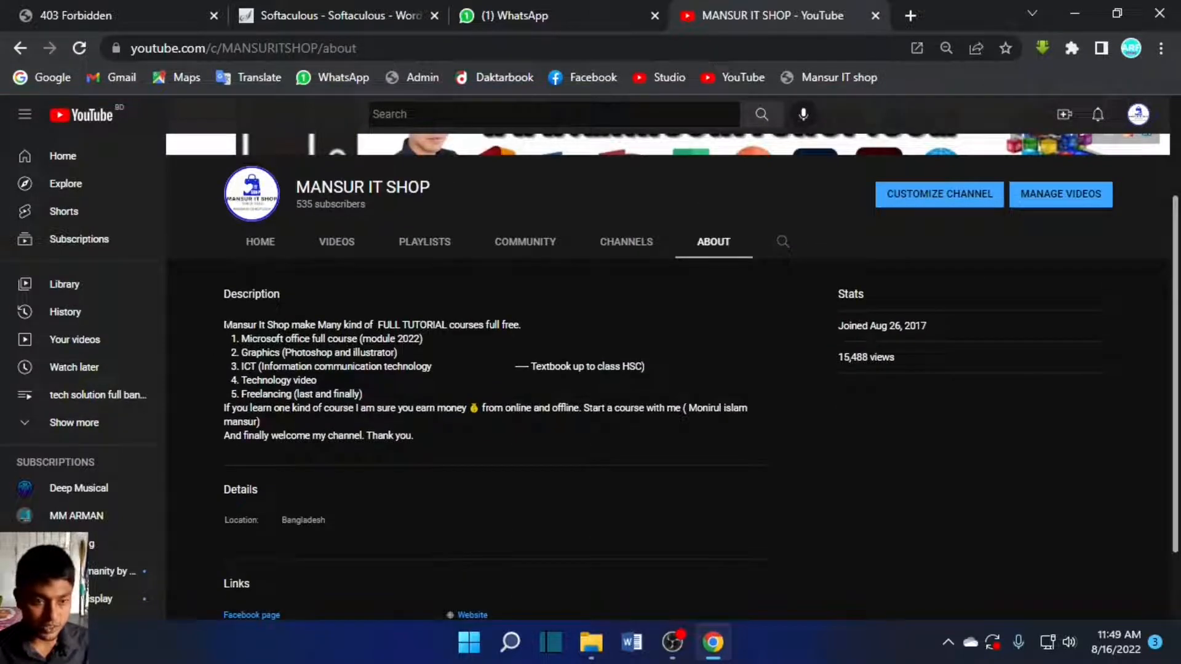
{"action": "left_click_drag", "start_coordinate": [223, 325], "coordinate": [433, 442]}
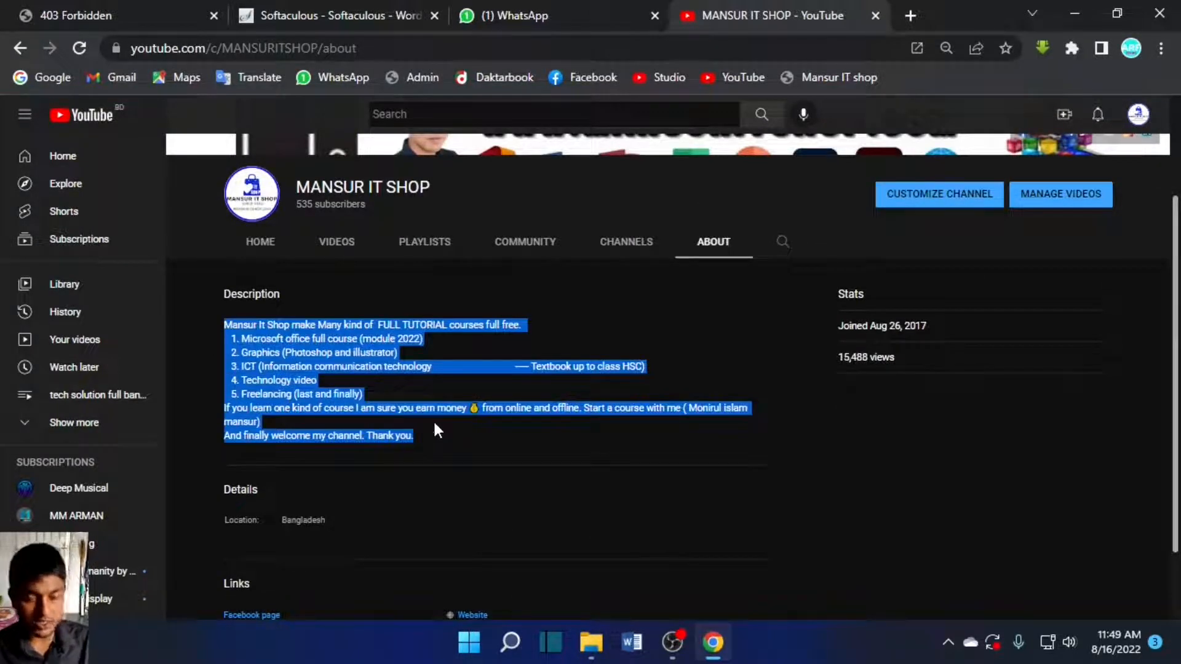
{"action": "left_click", "coordinate": [332, 14]}
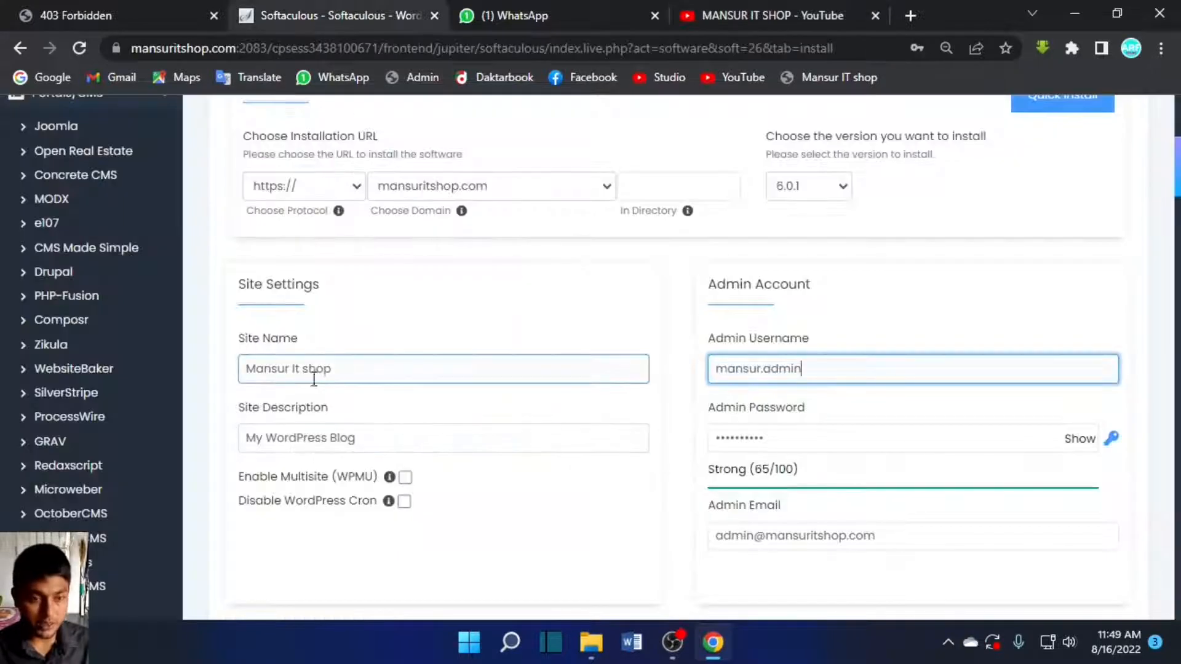
{"action": "left_click_drag", "start_coordinate": [364, 439], "coordinate": [166, 448]}
{"action": "key", "text": "ctrl+v"}
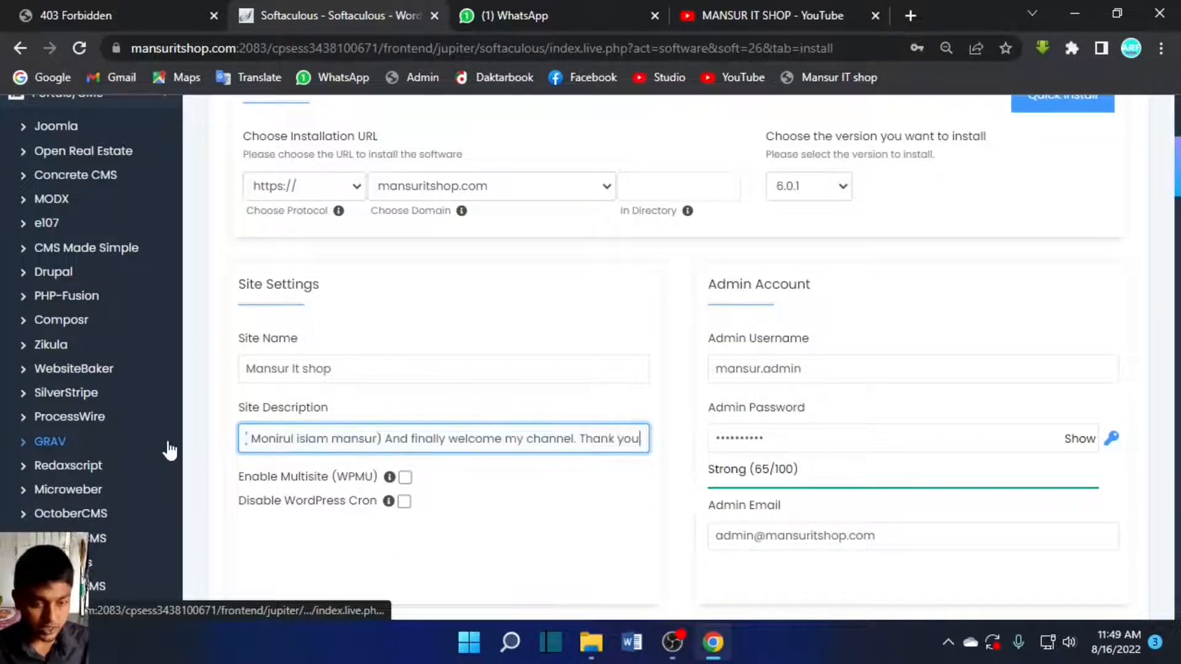
{"action": "key", "text": "BackSpace"}
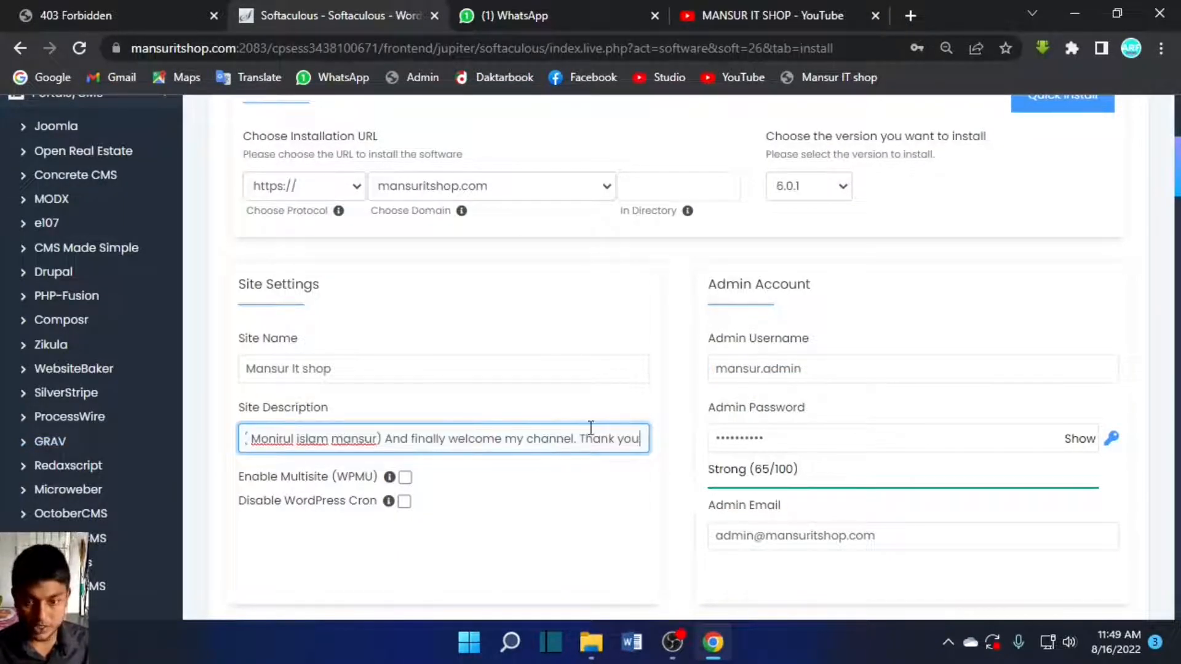
- Replace the generated admin password with a custom one in the admin account settings
{"action": "left_click", "coordinate": [359, 368]}
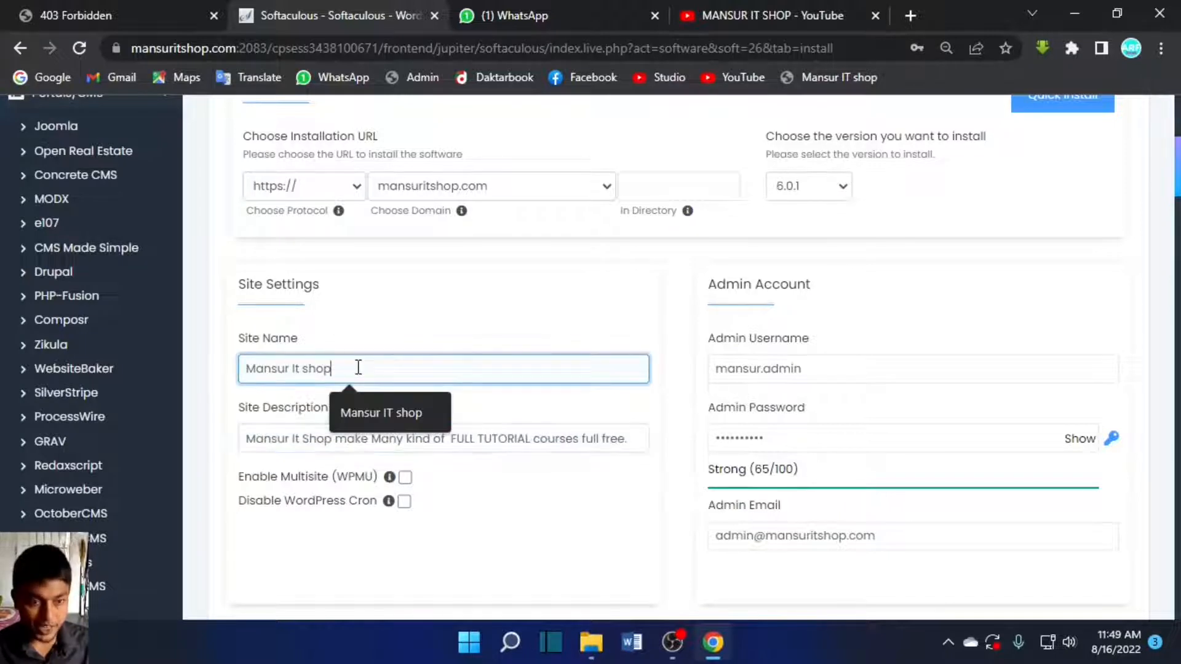
{"action": "left_click", "coordinate": [845, 369]}
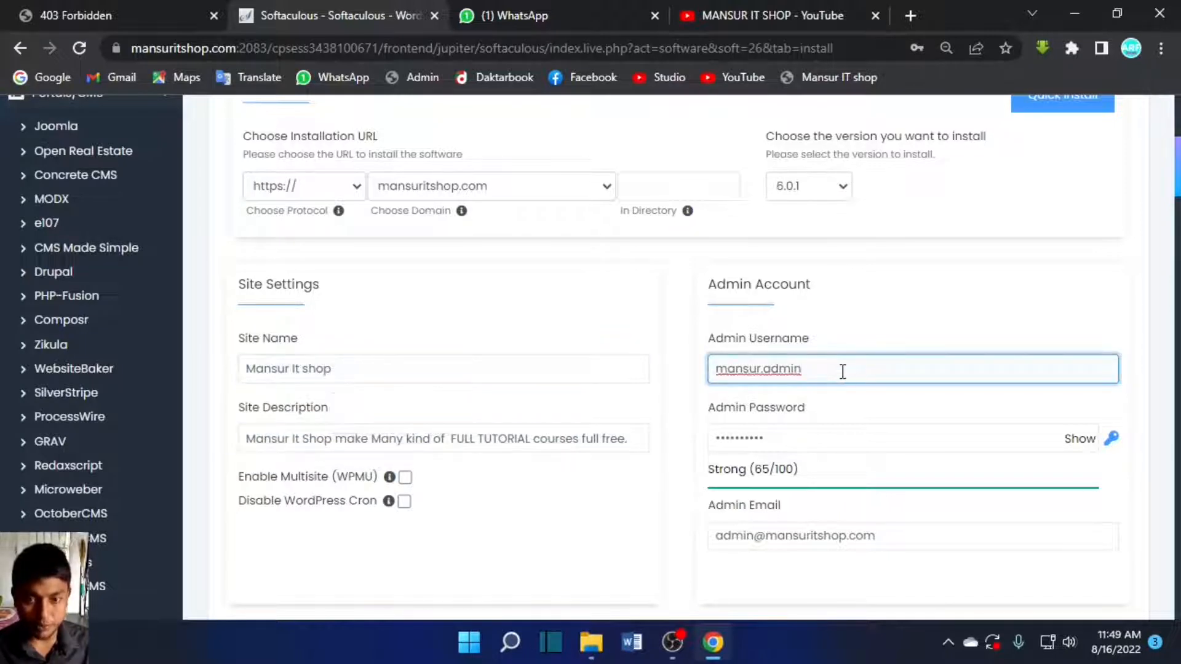
{"action": "key", "text": "ctrl+a"}
{"action": "left_click", "coordinate": [843, 374]}
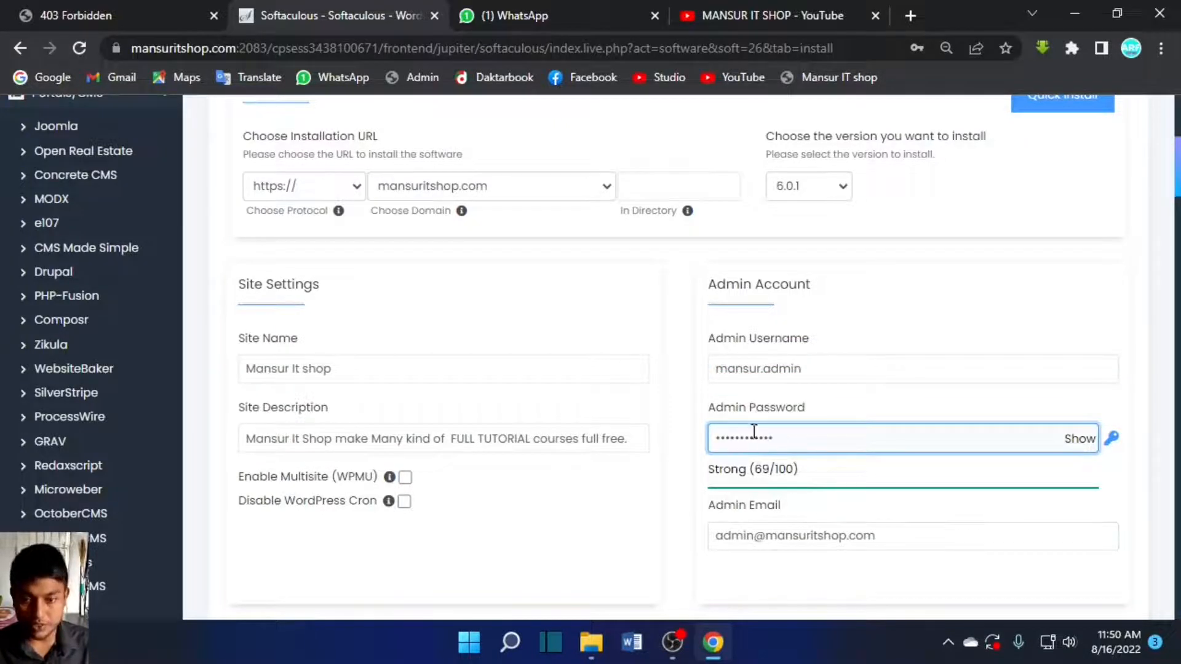
{"action": "double_click", "coordinate": [784, 439]}
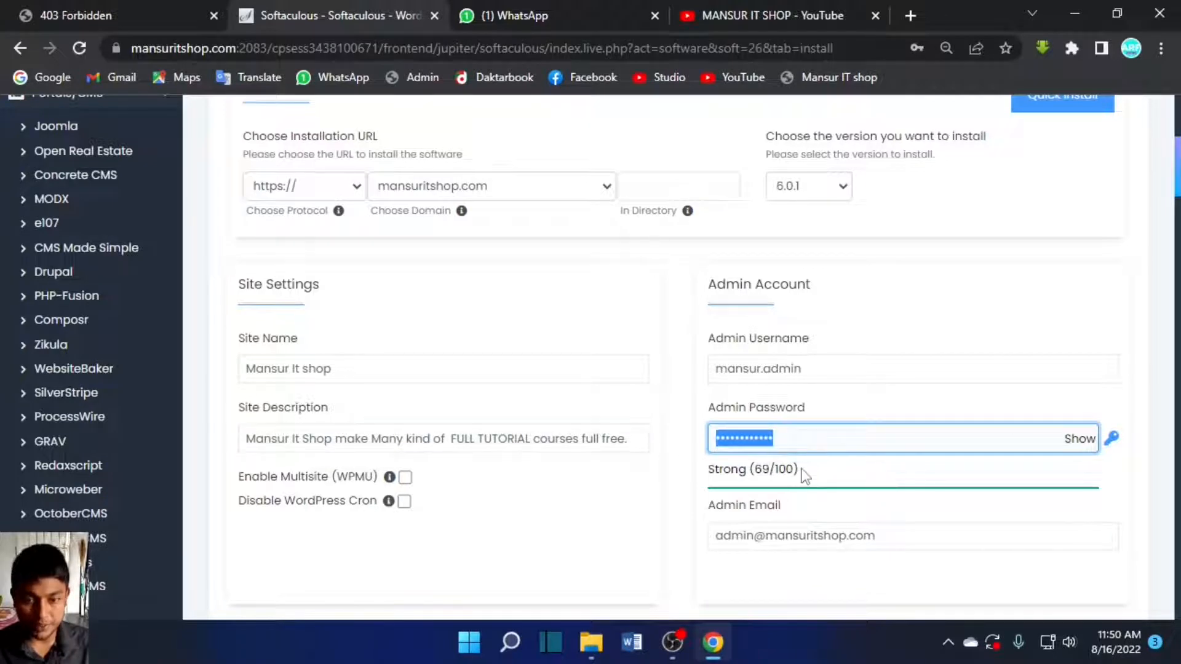
{"action": "scroll", "coordinate": [619, 469], "scroll_direction": "down", "scroll_amount": 2}
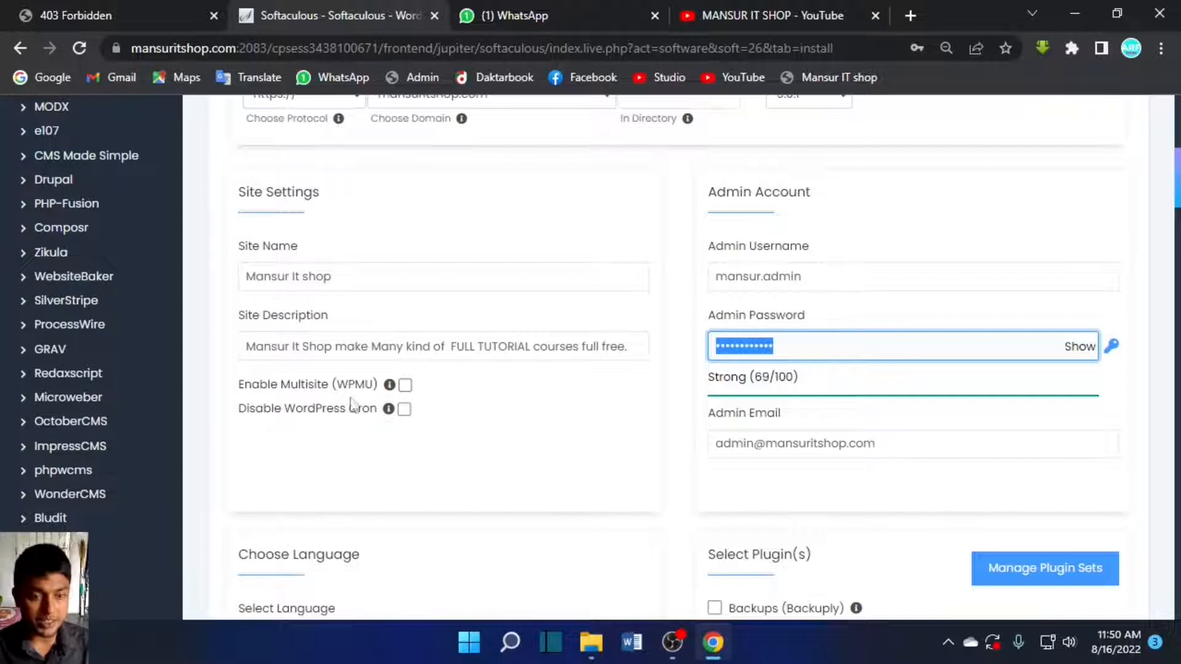
{"action": "scroll", "coordinate": [440, 405], "scroll_direction": "down", "scroll_amount": 2}
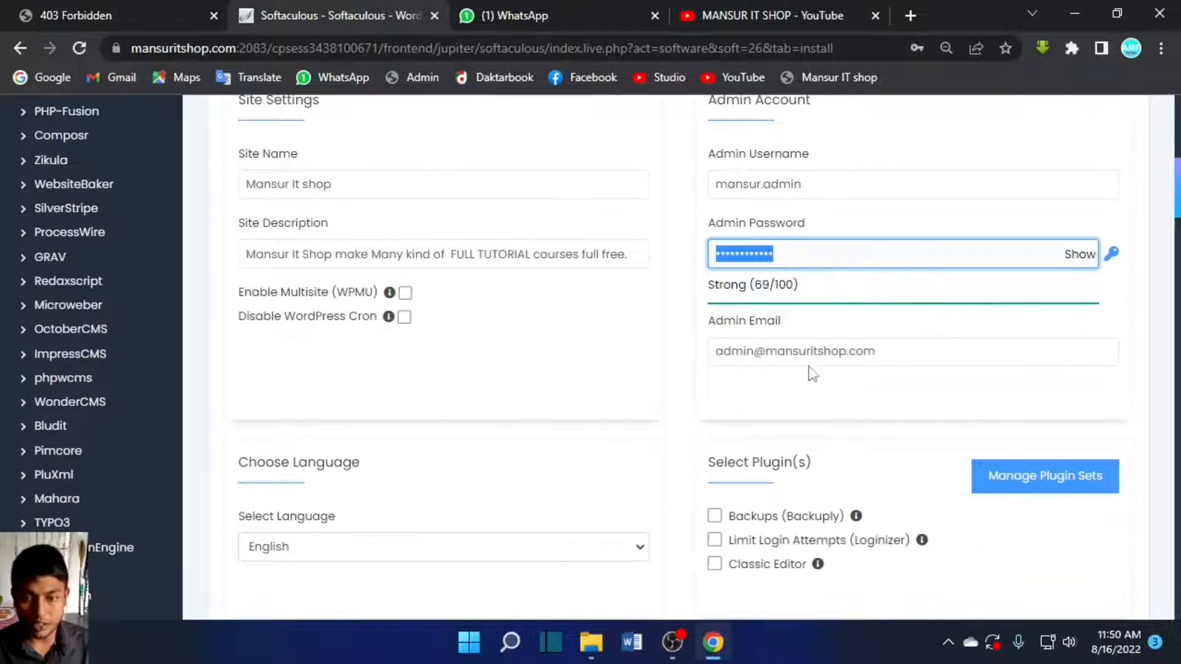
- Replace the default admin email in the admin account settings with a custom email address
{"action": "triple_click", "coordinate": [899, 351]}
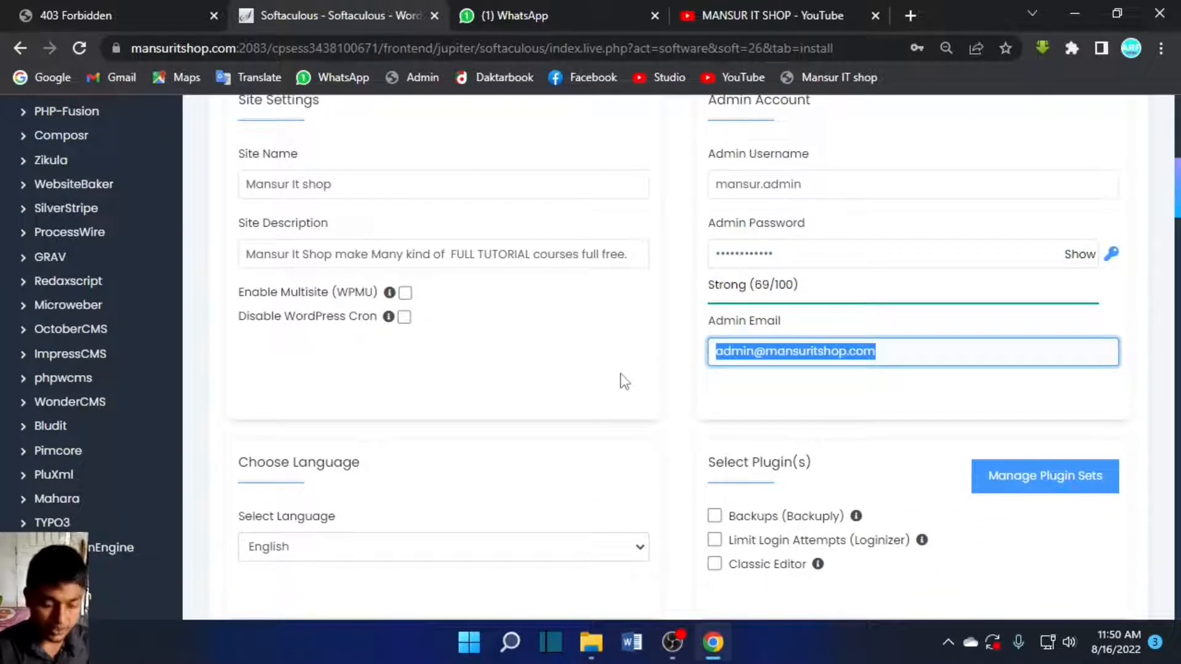
{"action": "type", "text": "man"}
{"action": "scroll", "coordinate": [623, 381], "scroll_direction": "down", "scroll_amount": 4}
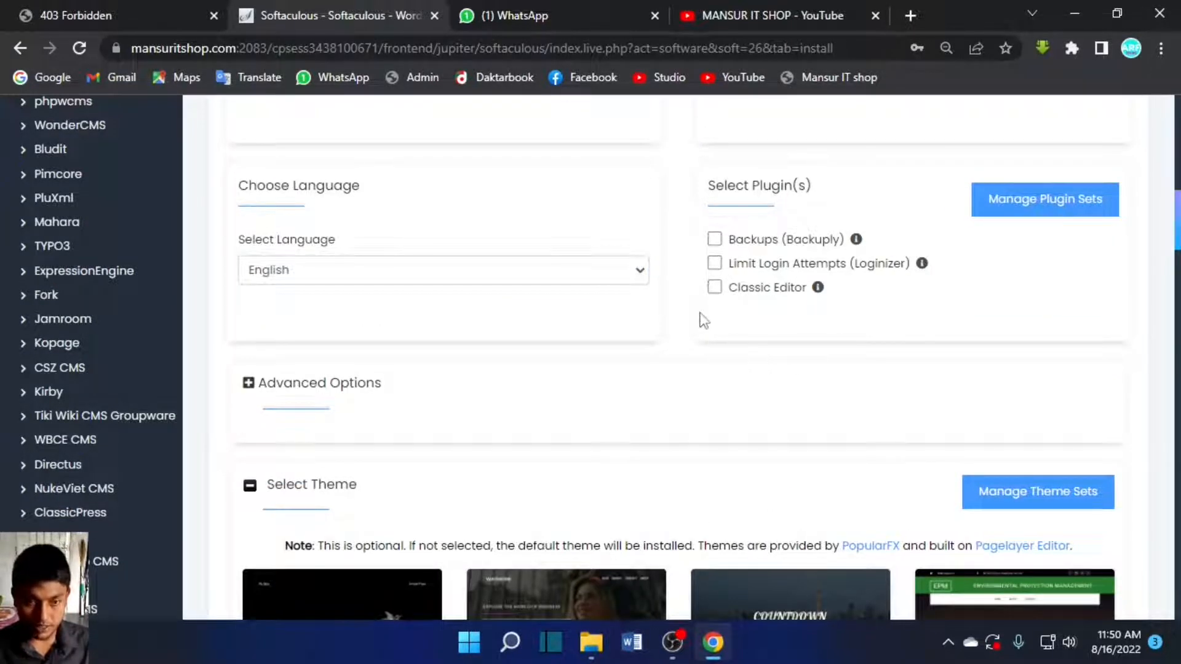
- Expand the advanced installation options and set the database name suffix to "manin"
{"action": "scroll", "coordinate": [700, 319], "scroll_direction": "down", "scroll_amount": 3}
{"action": "left_click", "coordinate": [256, 204]}
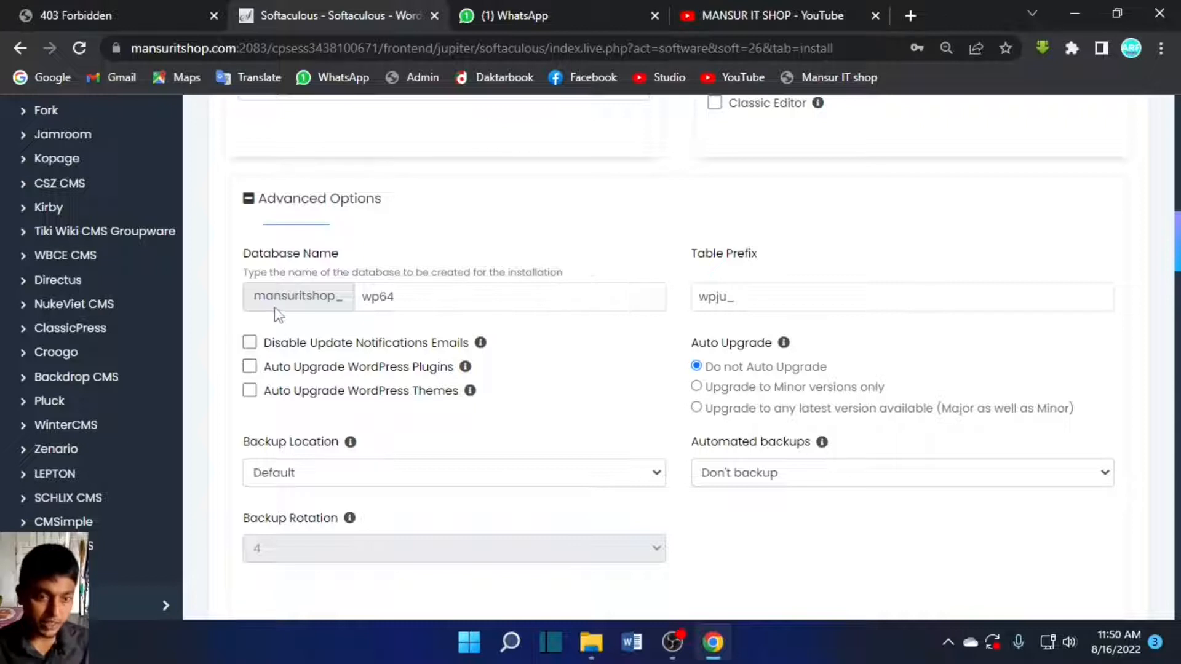
{"action": "left_click", "coordinate": [377, 297]}
{"action": "double_click", "coordinate": [410, 300]}
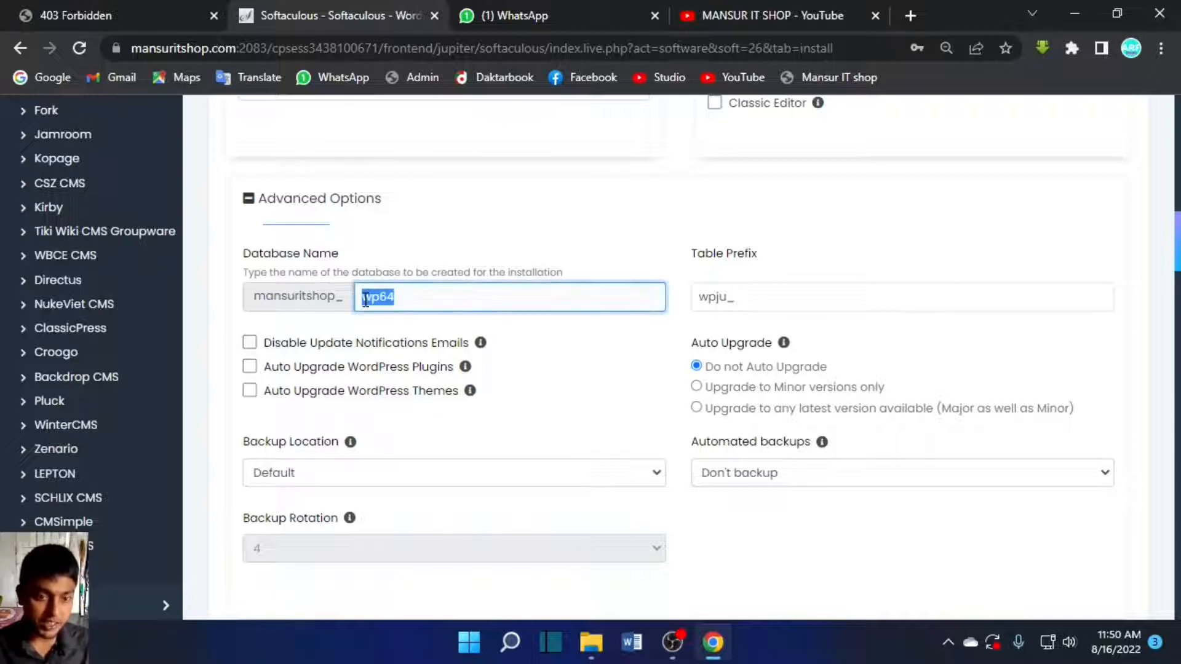
{"action": "left_click", "coordinate": [415, 298]}
{"action": "double_click", "coordinate": [417, 297]}
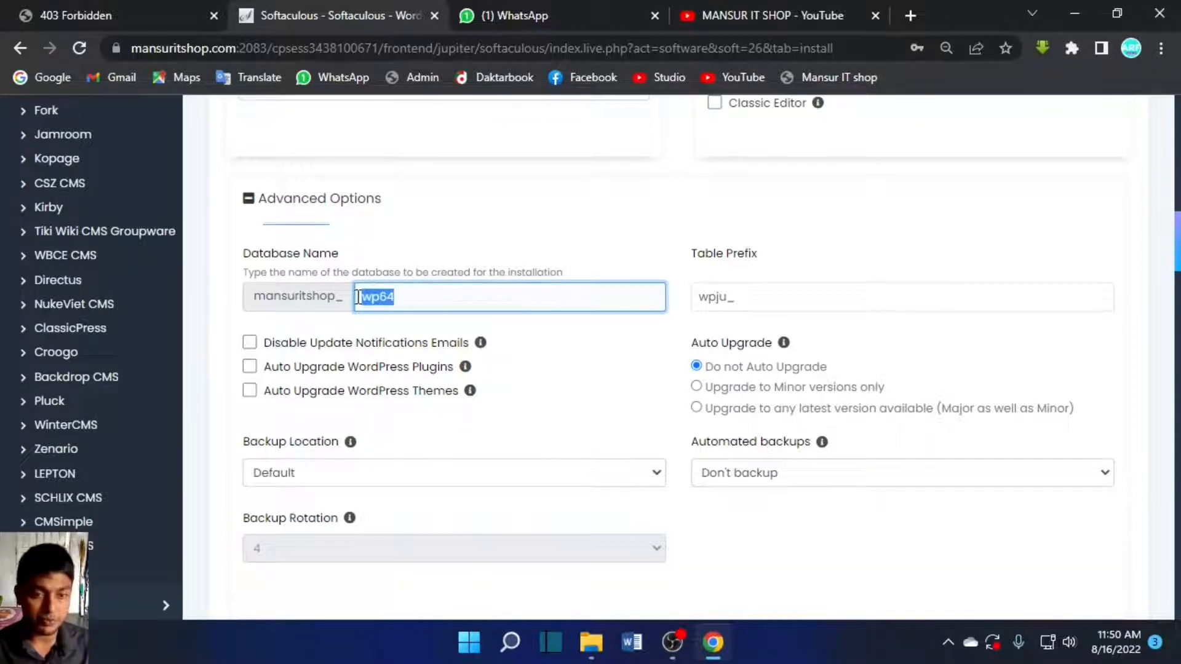
{"action": "left_click", "coordinate": [417, 297]}
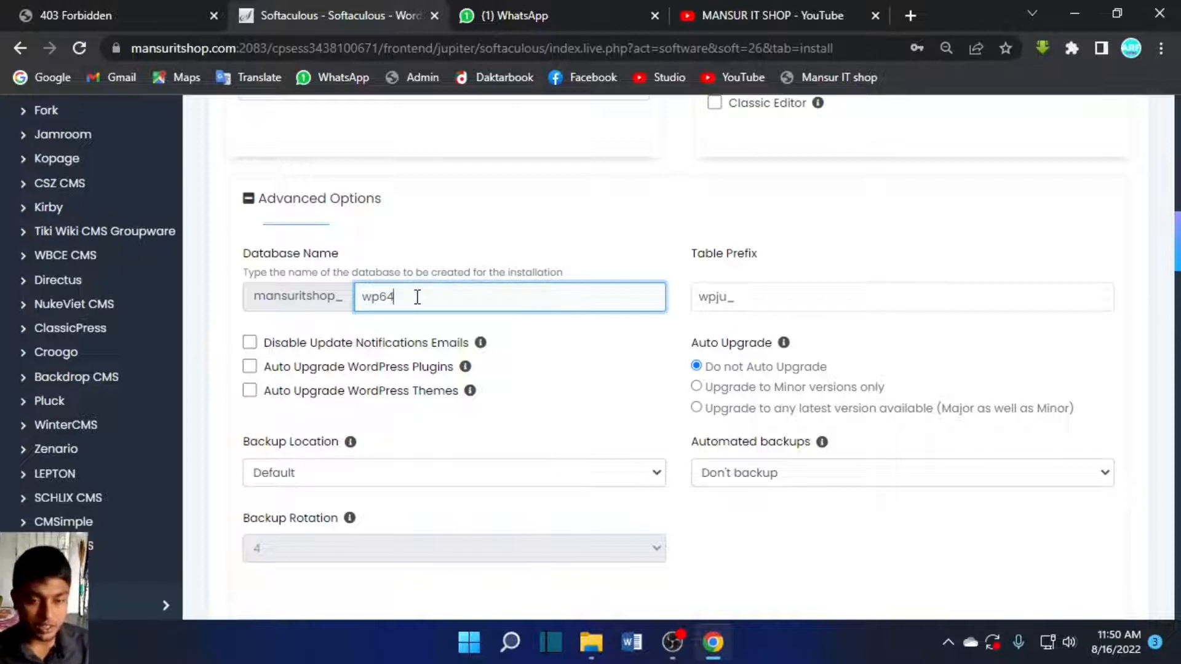
{"action": "double_click", "coordinate": [417, 297]}
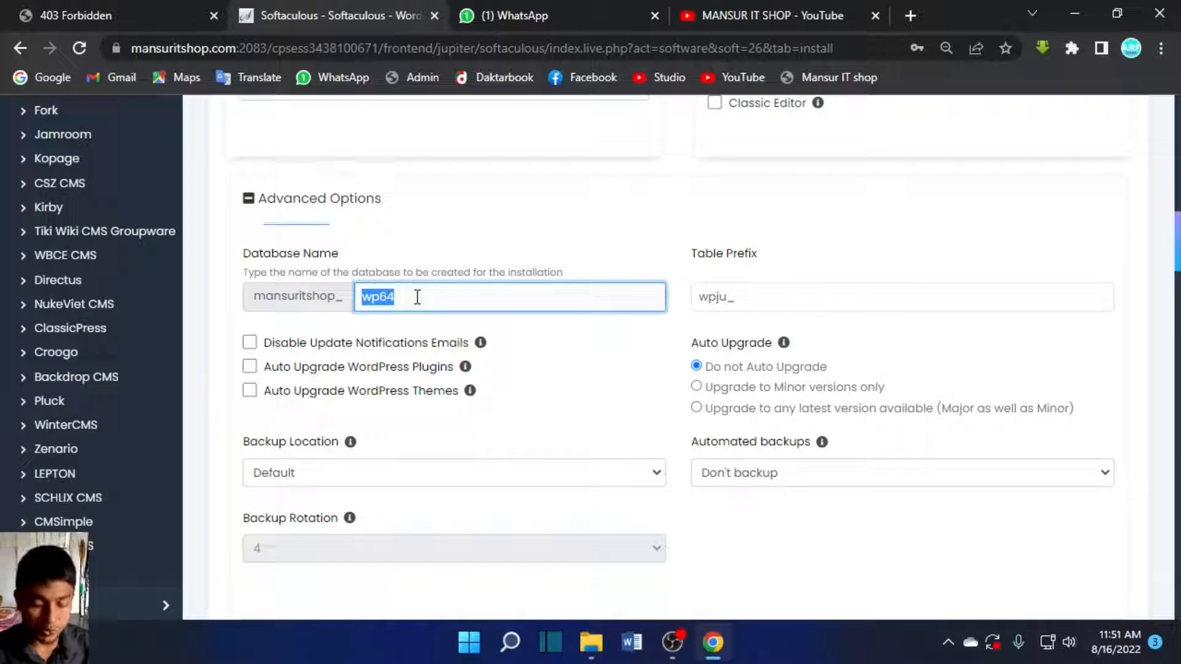
{"action": "type", "text": "man"}
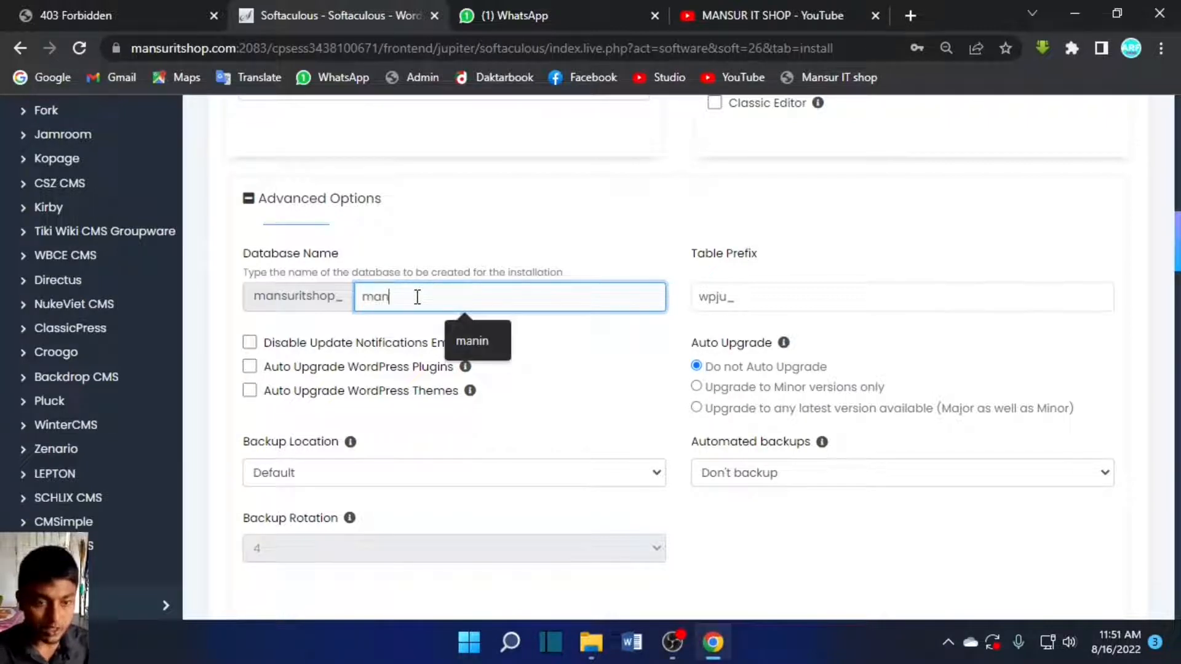
{"action": "left_click", "coordinate": [477, 341]}
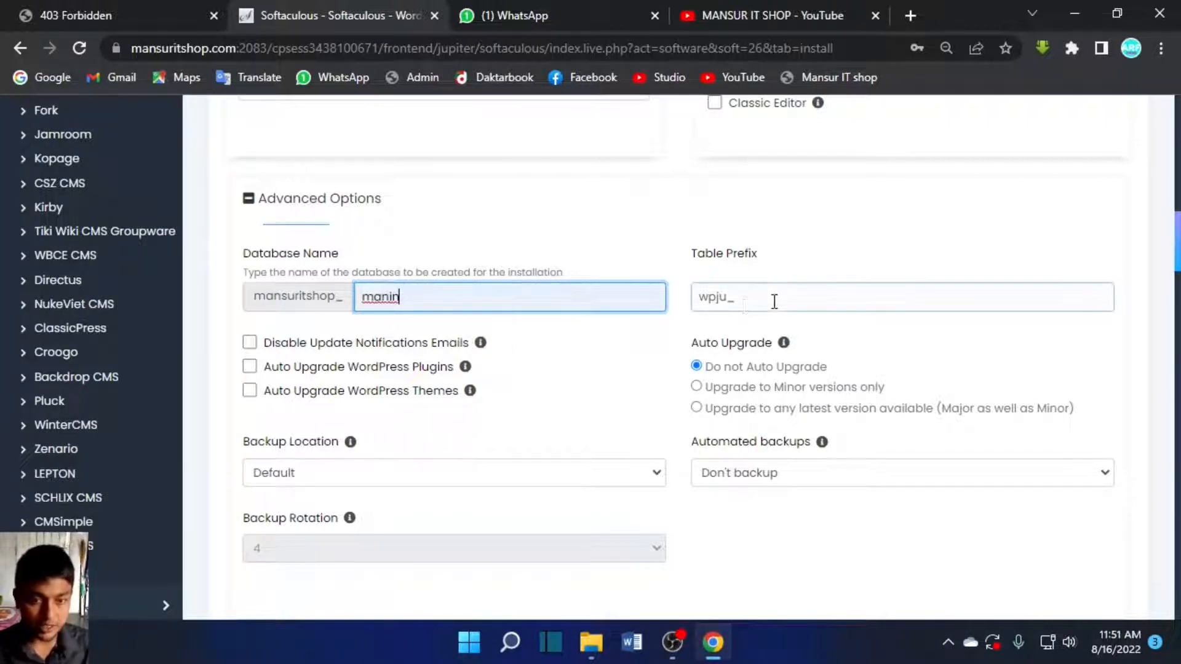
- Set the database table prefix to "manin1_"
{"action": "left_click_drag", "start_coordinate": [728, 299], "coordinate": [656, 306]}
{"action": "type", "text": "man"}
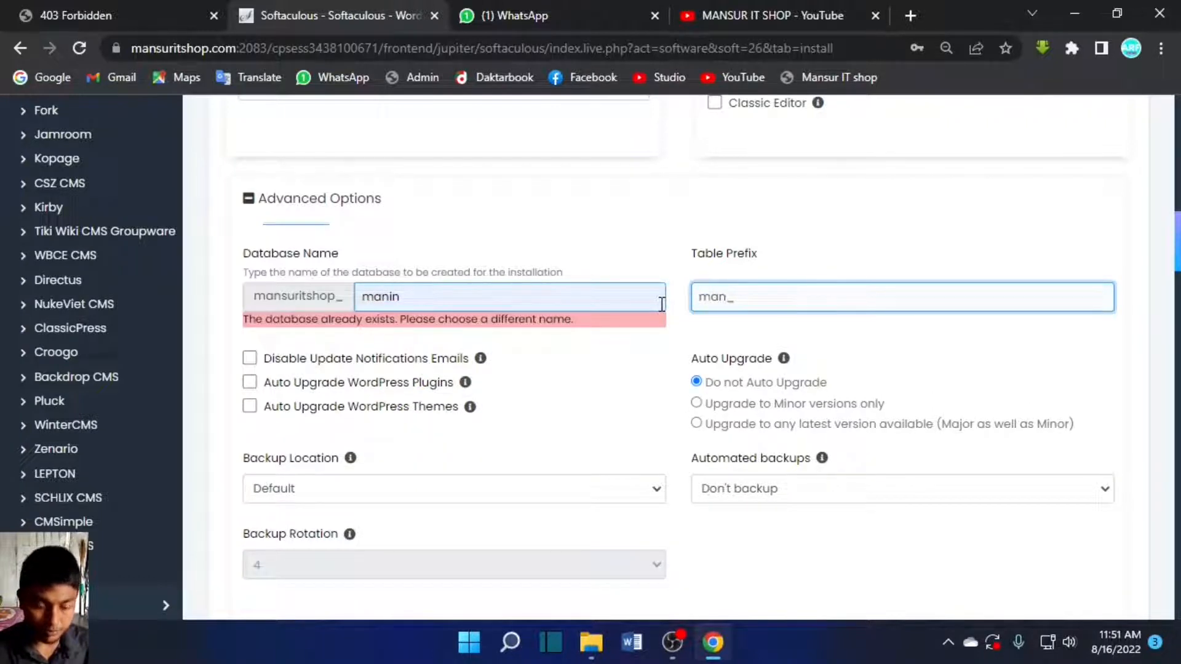
{"action": "type", "text": "in"}
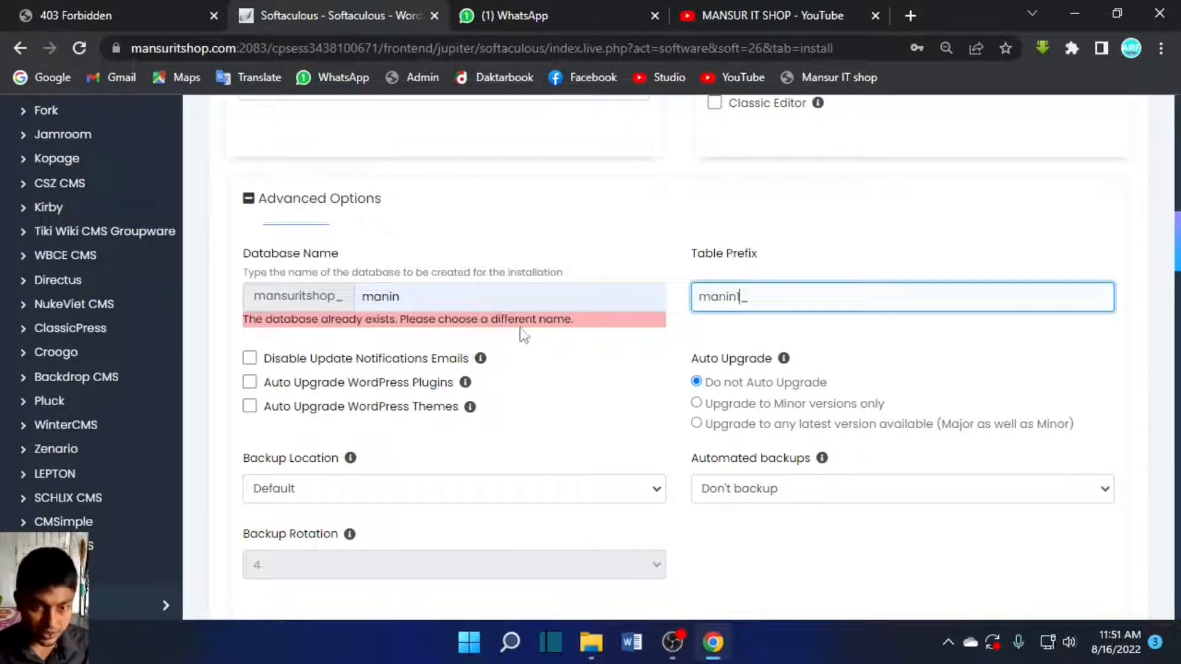
- Change the database name suffix to "manin01" and check it against the table prefix
{"action": "left_click", "coordinate": [409, 300]}
{"action": "type", "text": "1"}
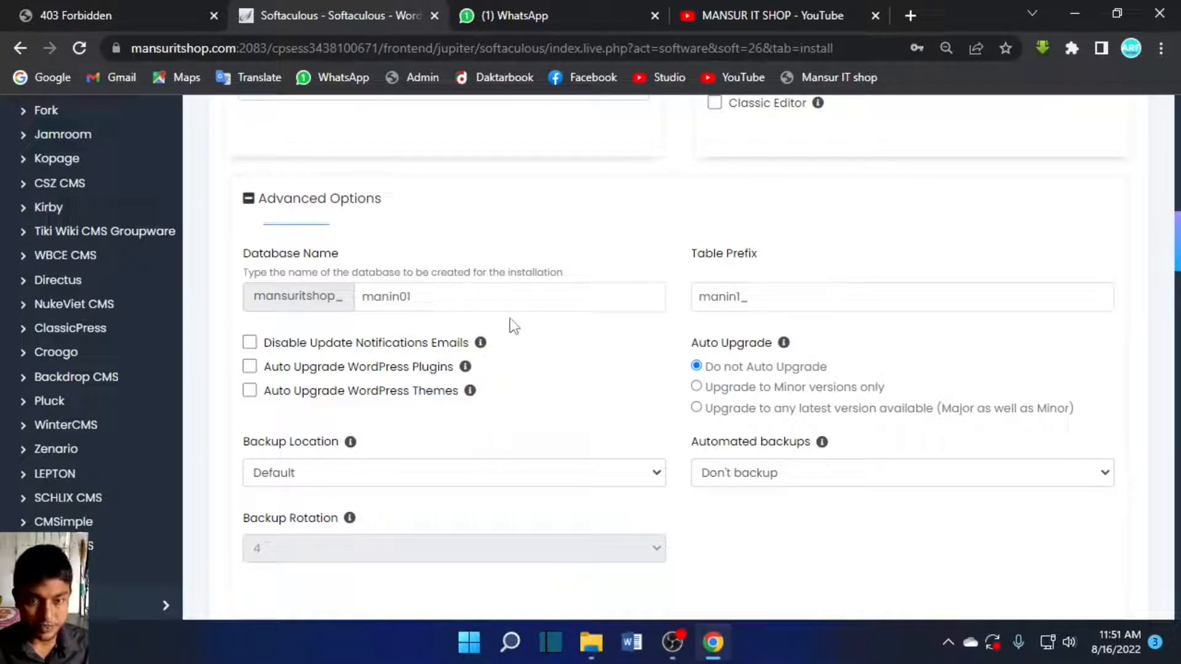
{"action": "left_click_drag", "start_coordinate": [413, 298], "coordinate": [350, 304]}
{"action": "left_click", "coordinate": [412, 297]}
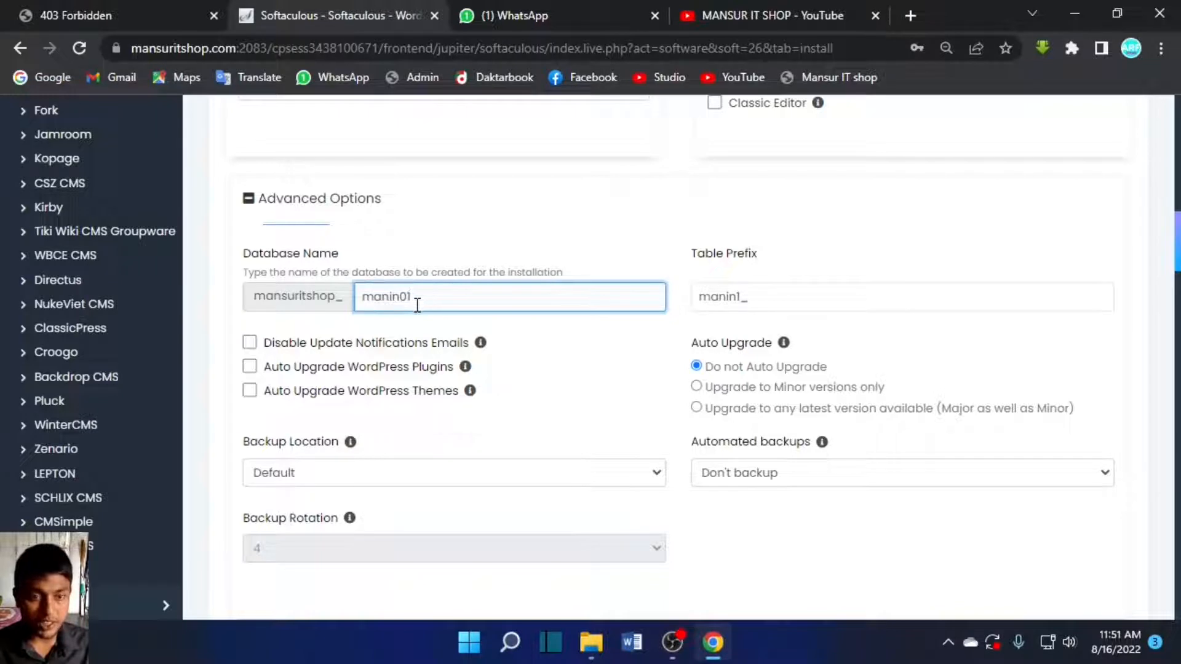
{"action": "left_click", "coordinate": [749, 298]}
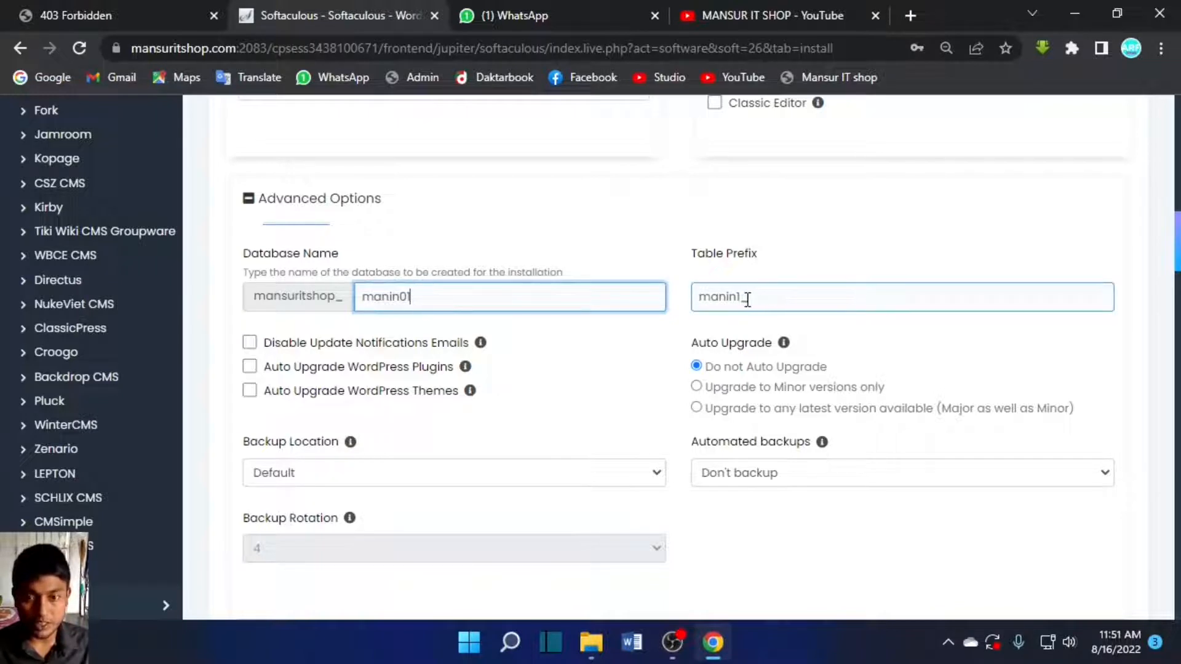
{"action": "left_click", "coordinate": [758, 297]}
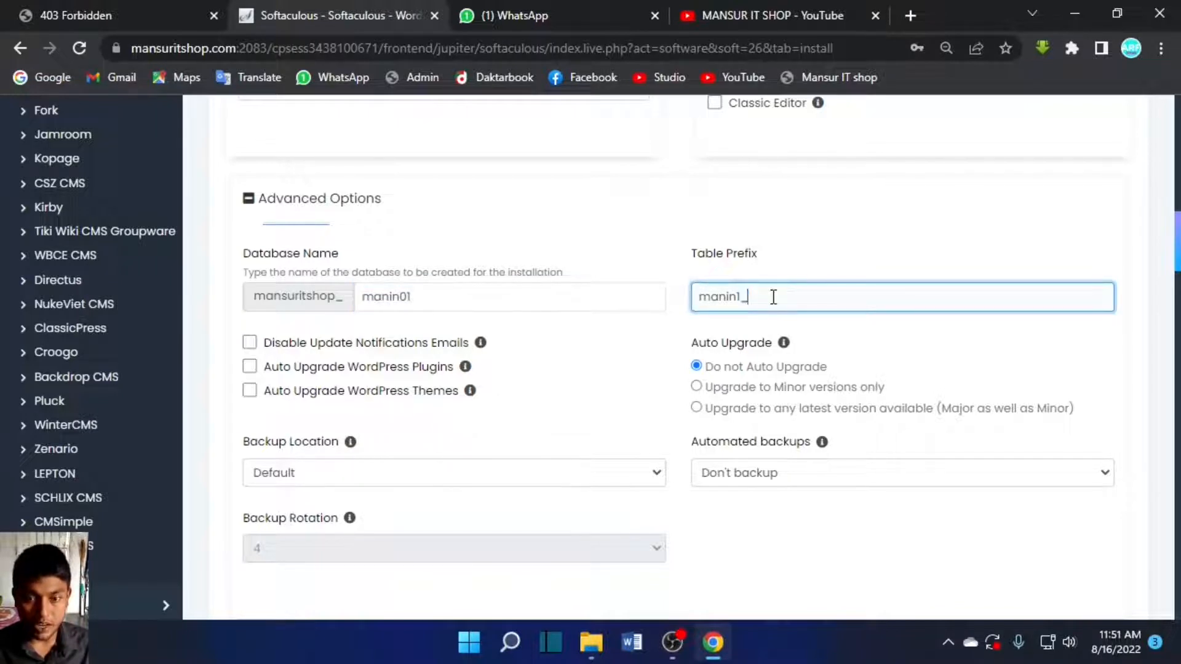
- Install WordPress without selecting an optional theme and save the admin login in the browser's password manager
{"action": "scroll", "coordinate": [533, 304], "scroll_direction": "down", "scroll_amount": 1}
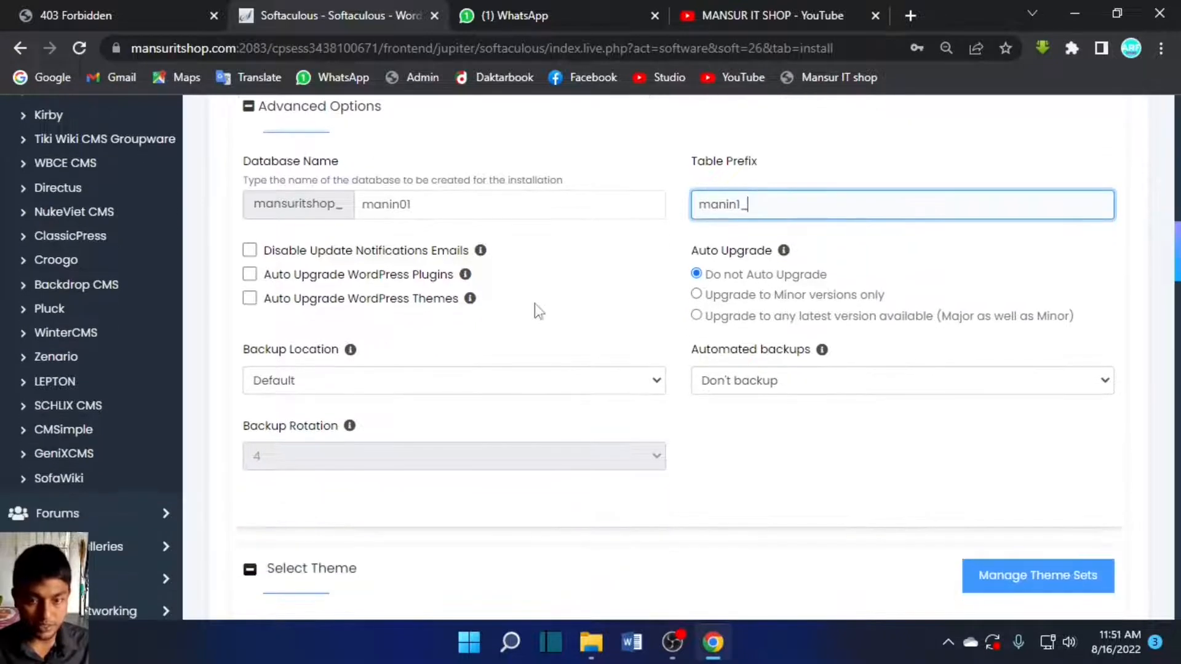
{"action": "scroll", "coordinate": [661, 318], "scroll_direction": "down", "scroll_amount": 4}
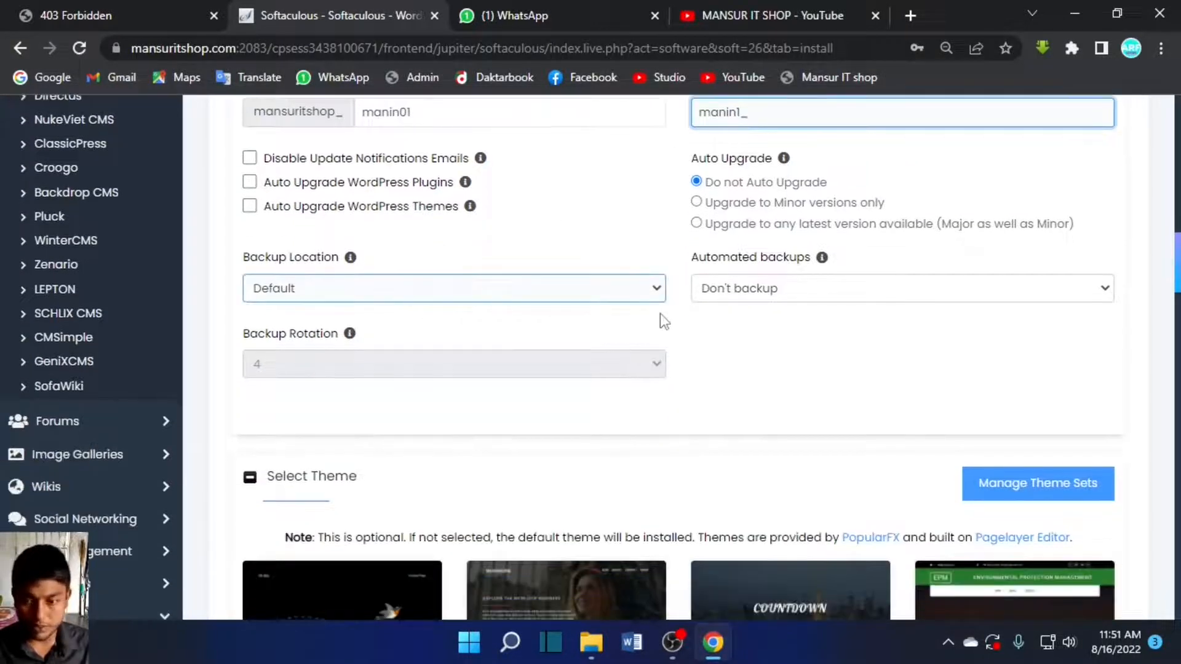
{"action": "scroll", "coordinate": [661, 323], "scroll_direction": "down", "scroll_amount": 5}
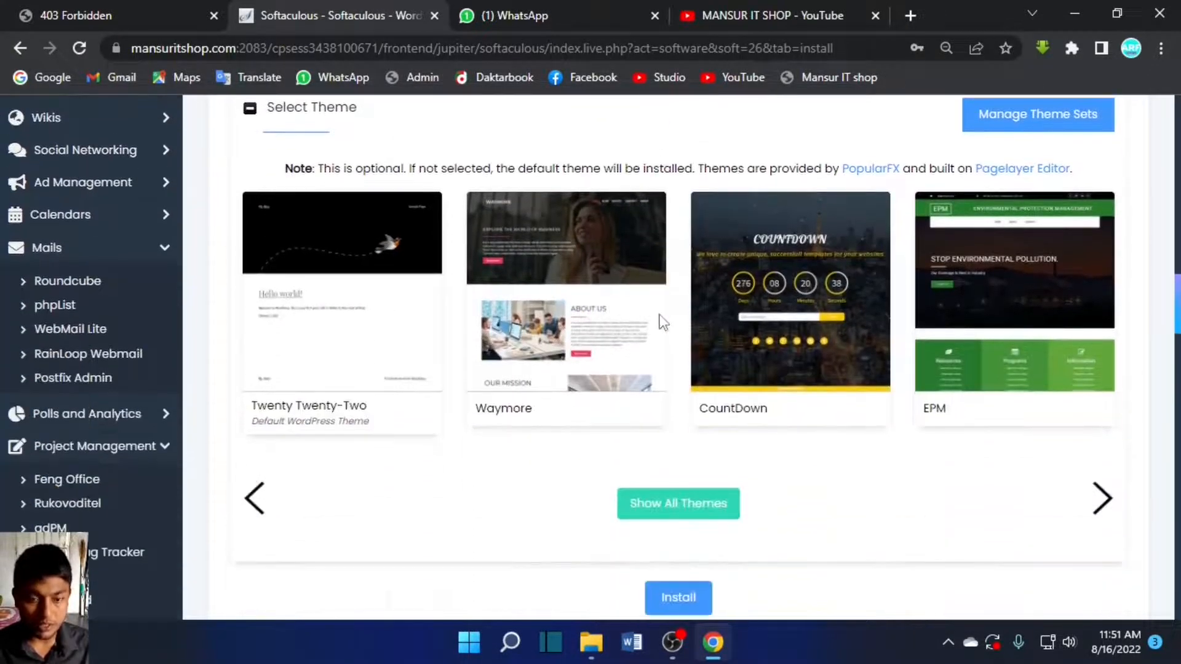
{"action": "scroll", "coordinate": [663, 322], "scroll_direction": "down", "scroll_amount": 2}
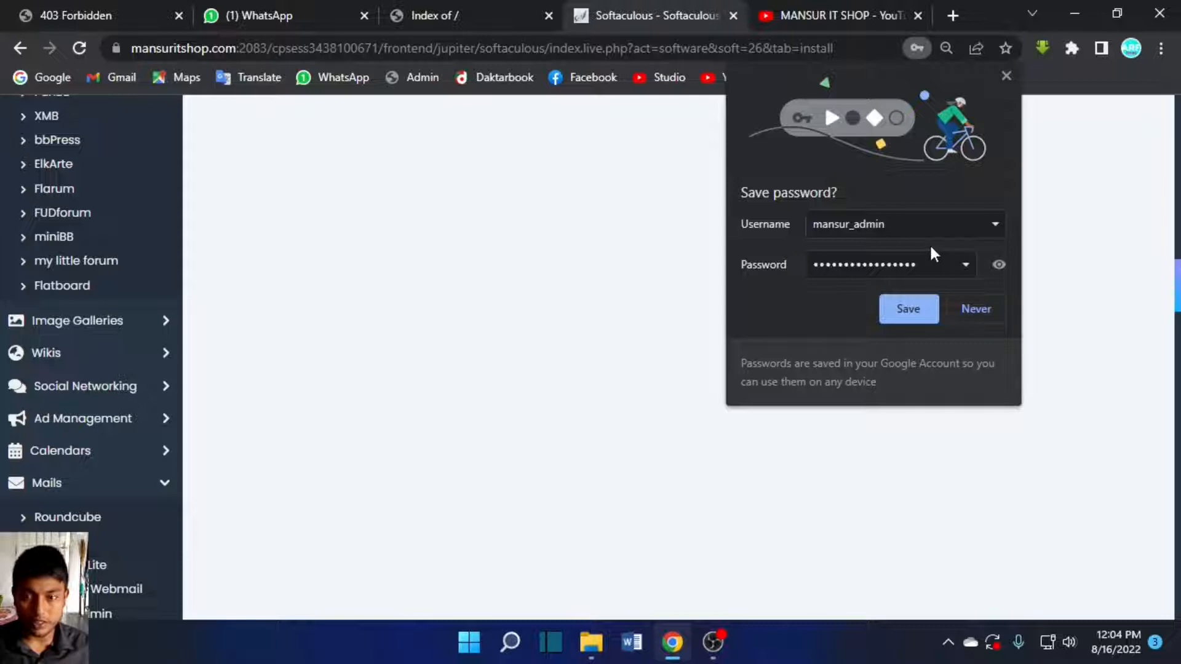
{"action": "left_click", "coordinate": [909, 311]}
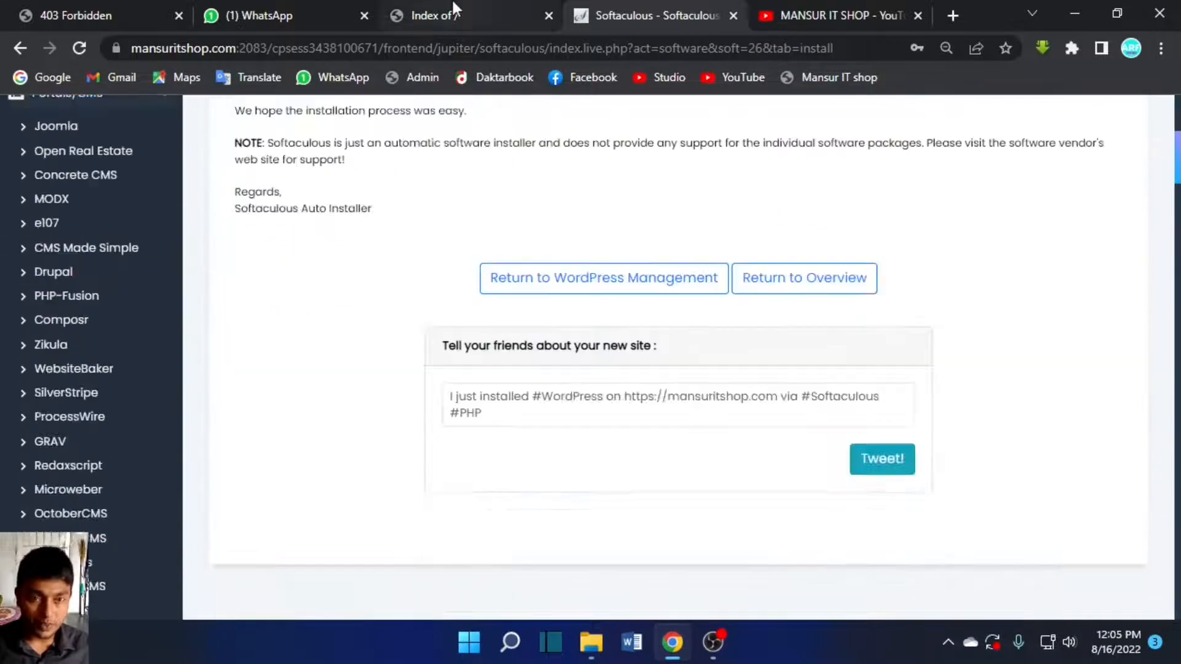
- Reload mansuritshop.com in its open browser tab and look through the home page of the new WordPress site
{"action": "left_click", "coordinate": [452, 3]}
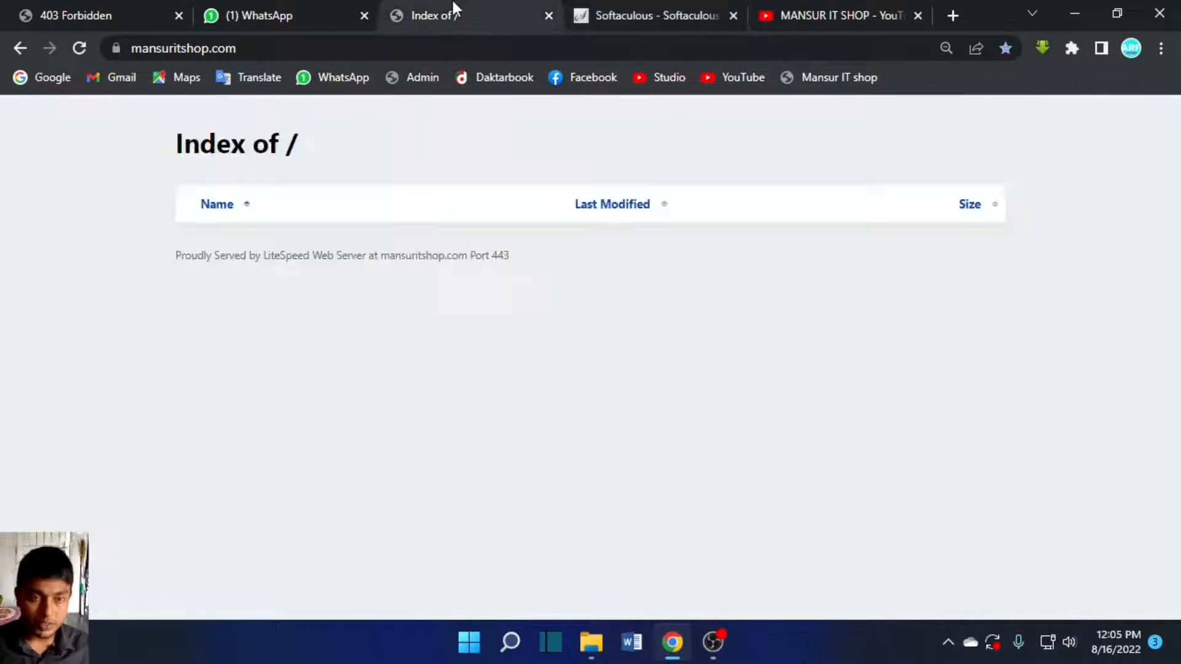
{"action": "left_click", "coordinate": [79, 48]}
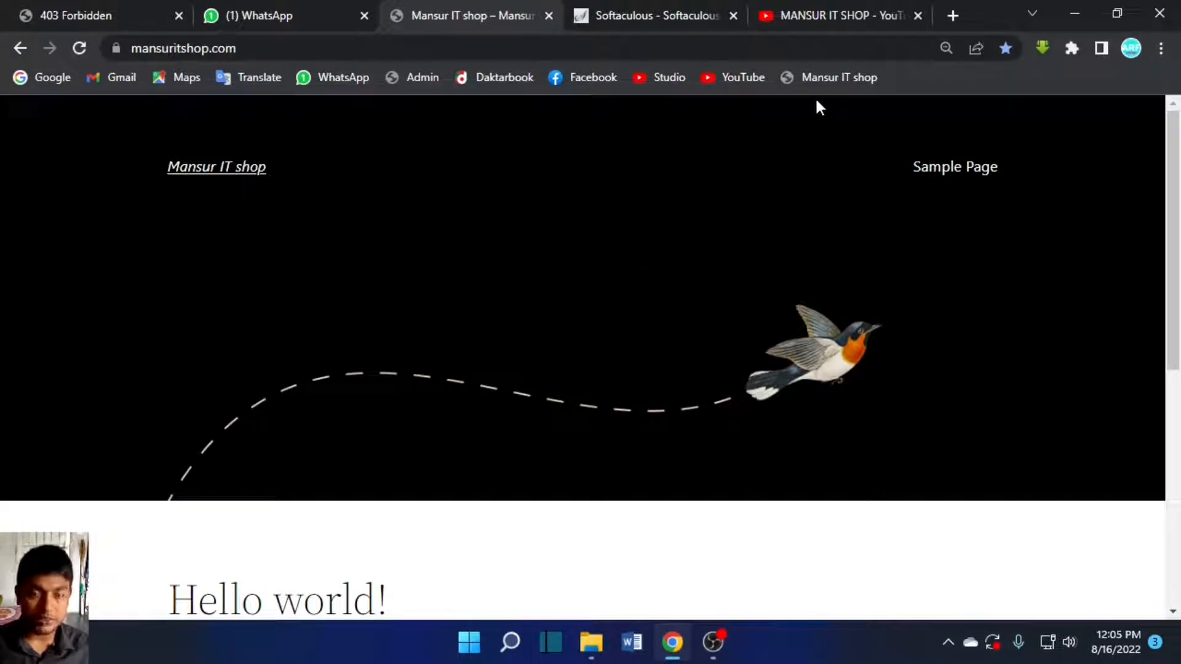
{"action": "left_click", "coordinate": [833, 75]}
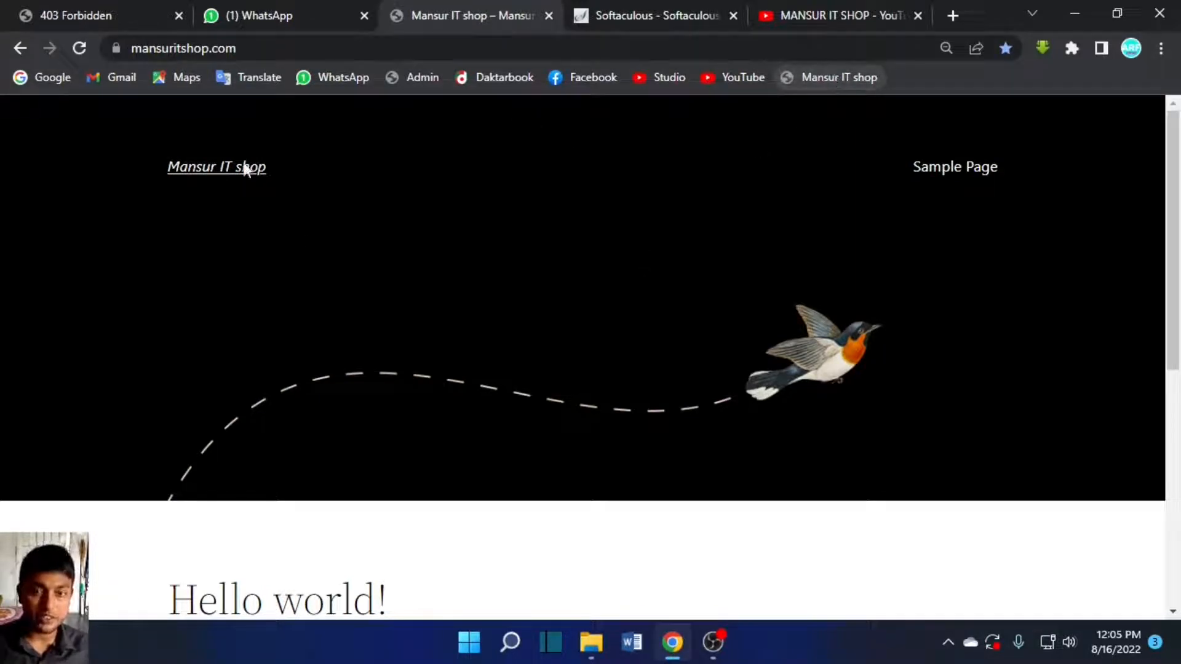
{"action": "scroll", "coordinate": [361, 314], "scroll_direction": "down", "scroll_amount": 4}
{"action": "scroll", "coordinate": [369, 325], "scroll_direction": "down", "scroll_amount": 3}
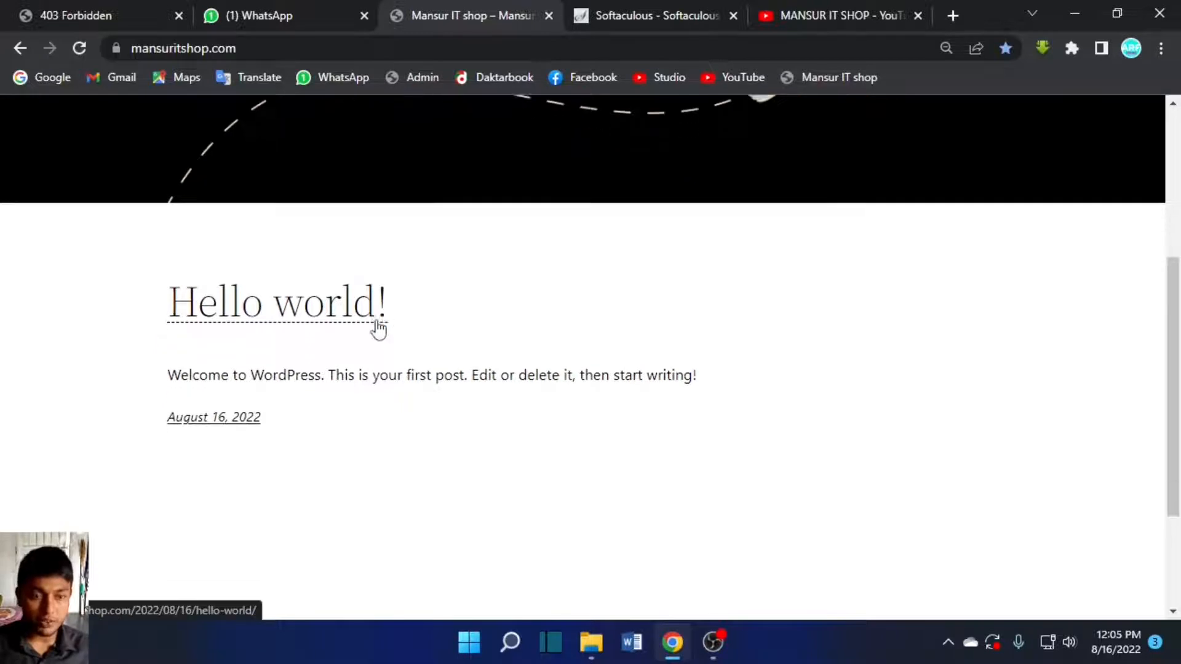
{"action": "scroll", "coordinate": [375, 326], "scroll_direction": "up", "scroll_amount": 7}
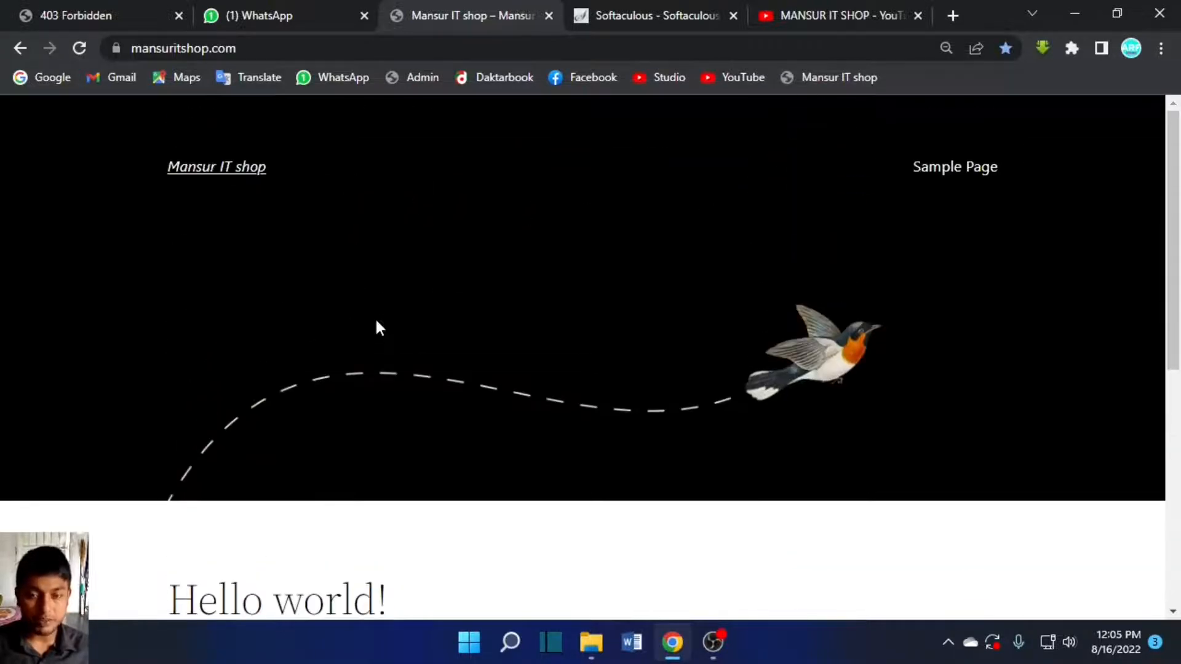
{"action": "scroll", "coordinate": [384, 332], "scroll_direction": "down", "scroll_amount": 7}
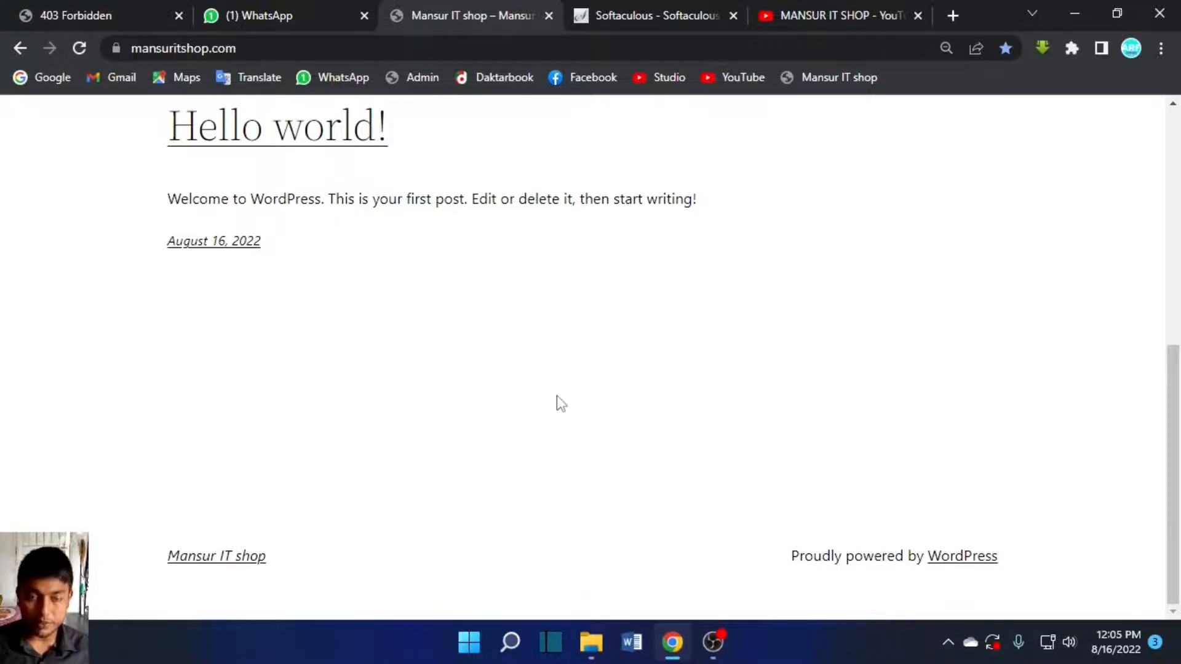
{"action": "scroll", "coordinate": [556, 401], "scroll_direction": "up", "scroll_amount": 7}
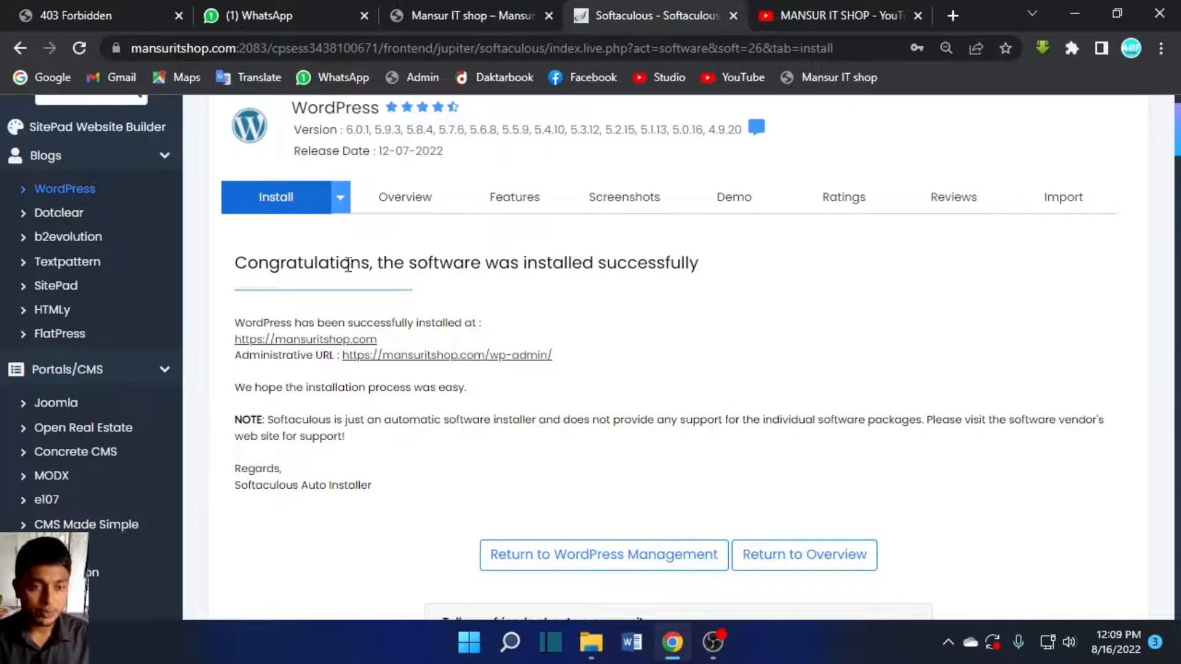
- Return to the Softaculous page and review the installation result message and the details below it
{"action": "left_click_drag", "start_coordinate": [235, 263], "coordinate": [700, 266]}
{"action": "scroll", "coordinate": [585, 306], "scroll_direction": "down", "scroll_amount": 3}
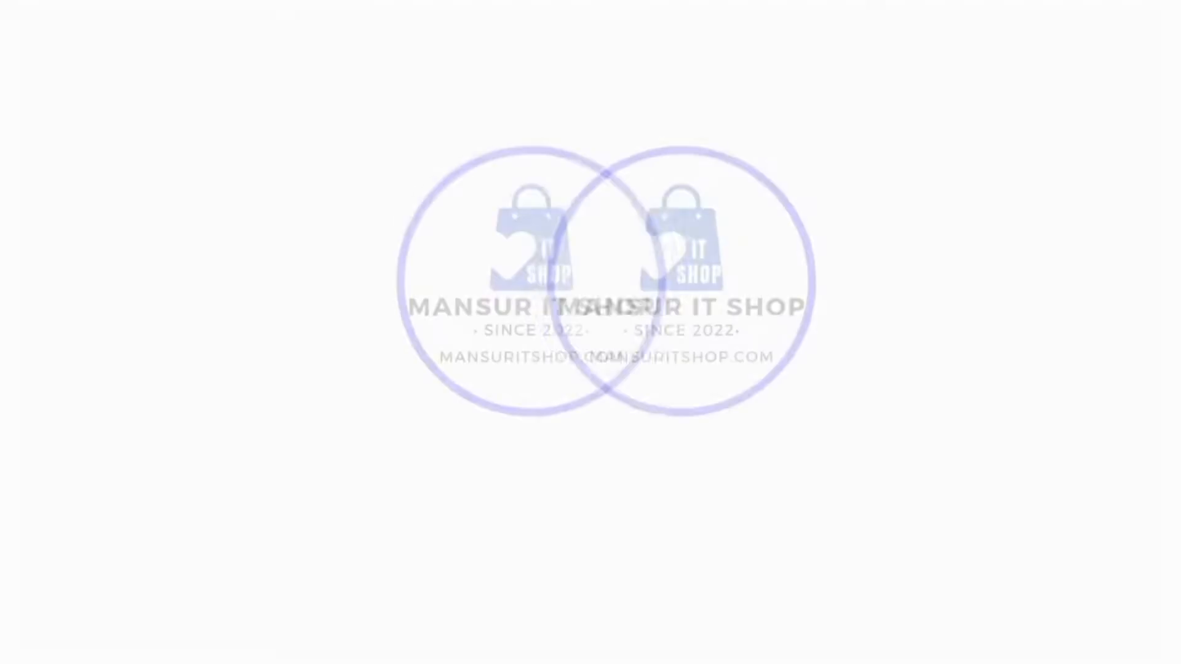